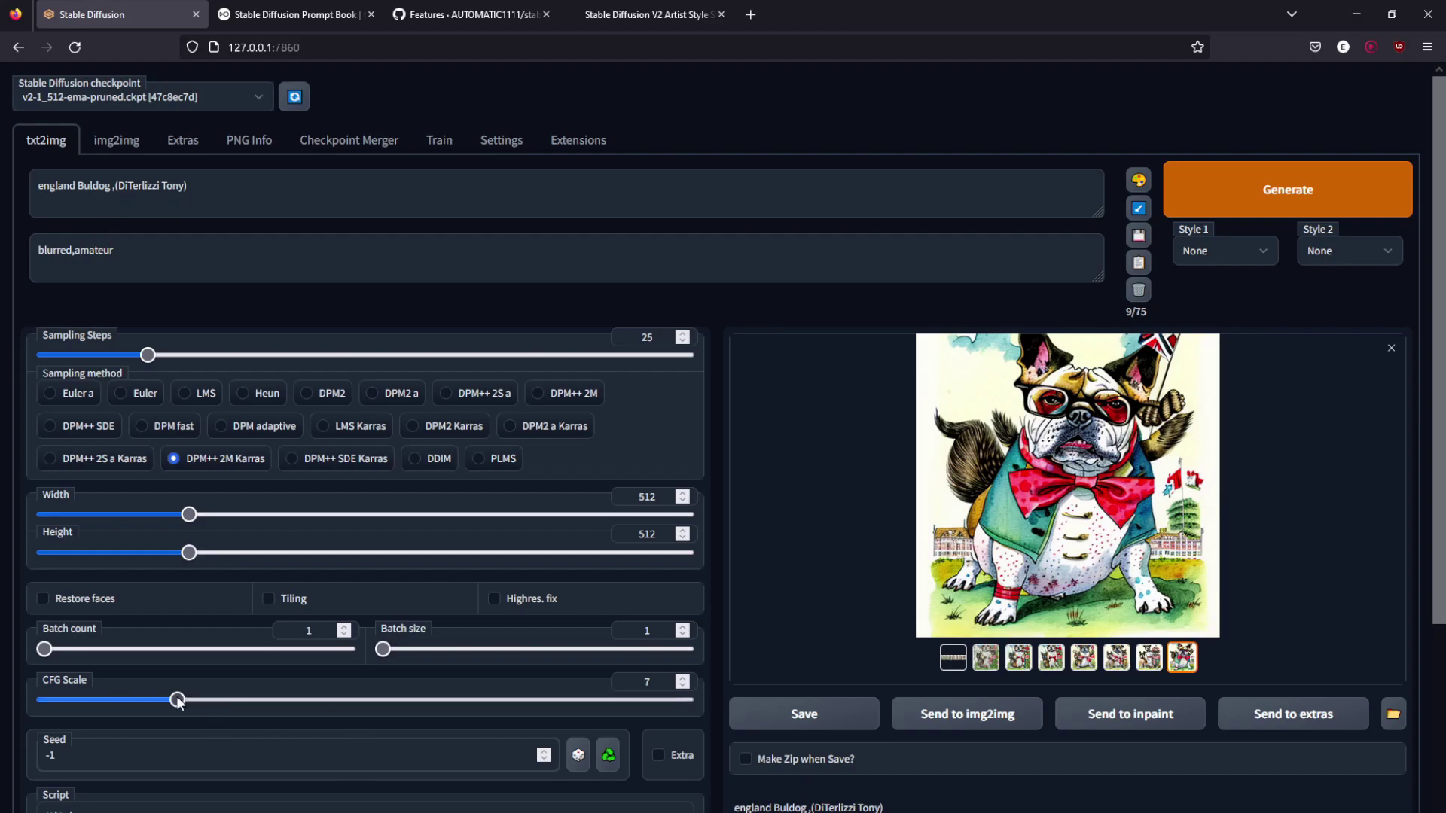
# Try the CFG Scale at its extremes of 1 and 30, and bring it back to 7
pyautogui.moveTo(177, 702); pyautogui.dragTo(41, 711)
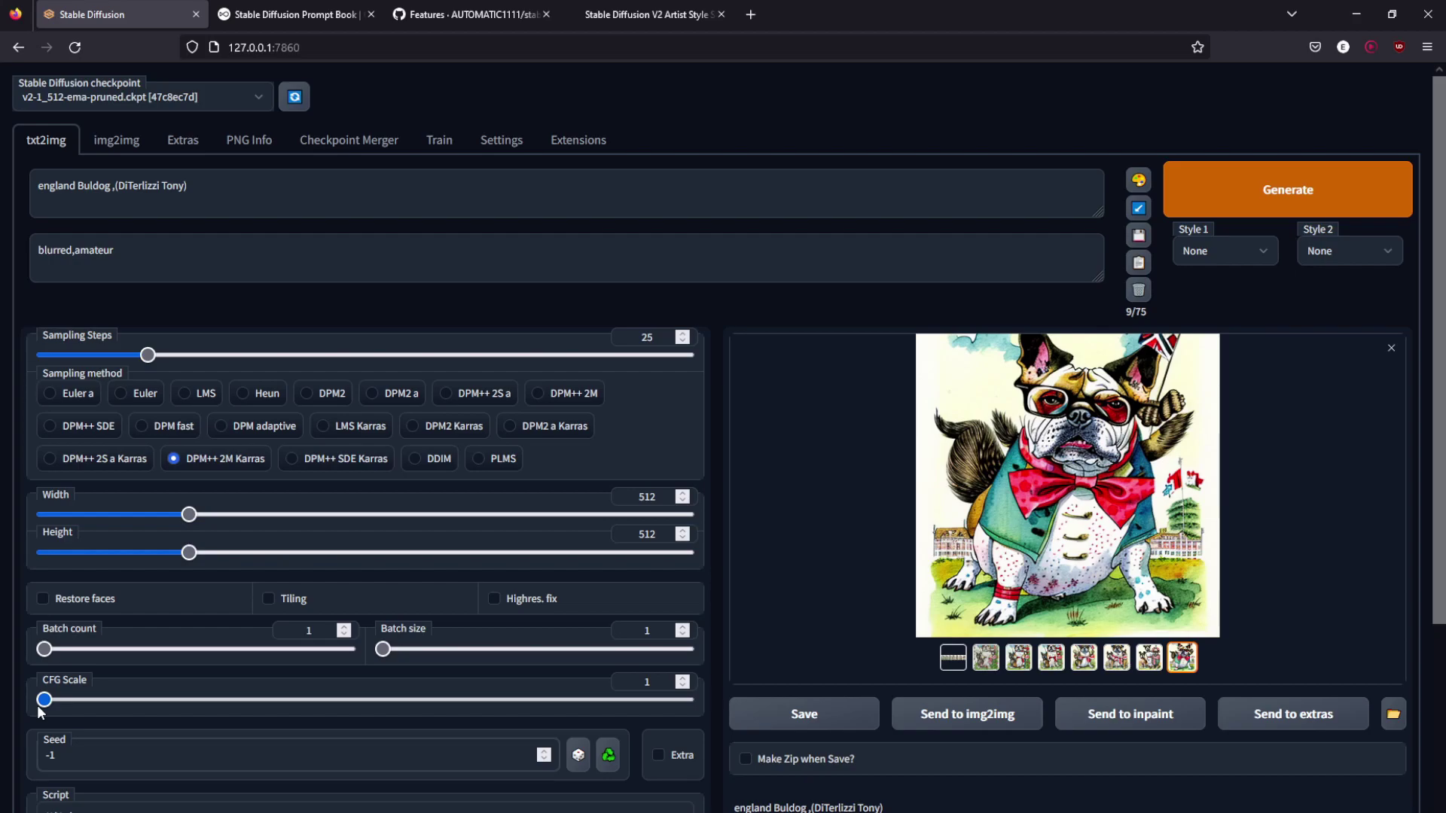
pyautogui.moveTo(75, 700); pyautogui.dragTo(700, 706)
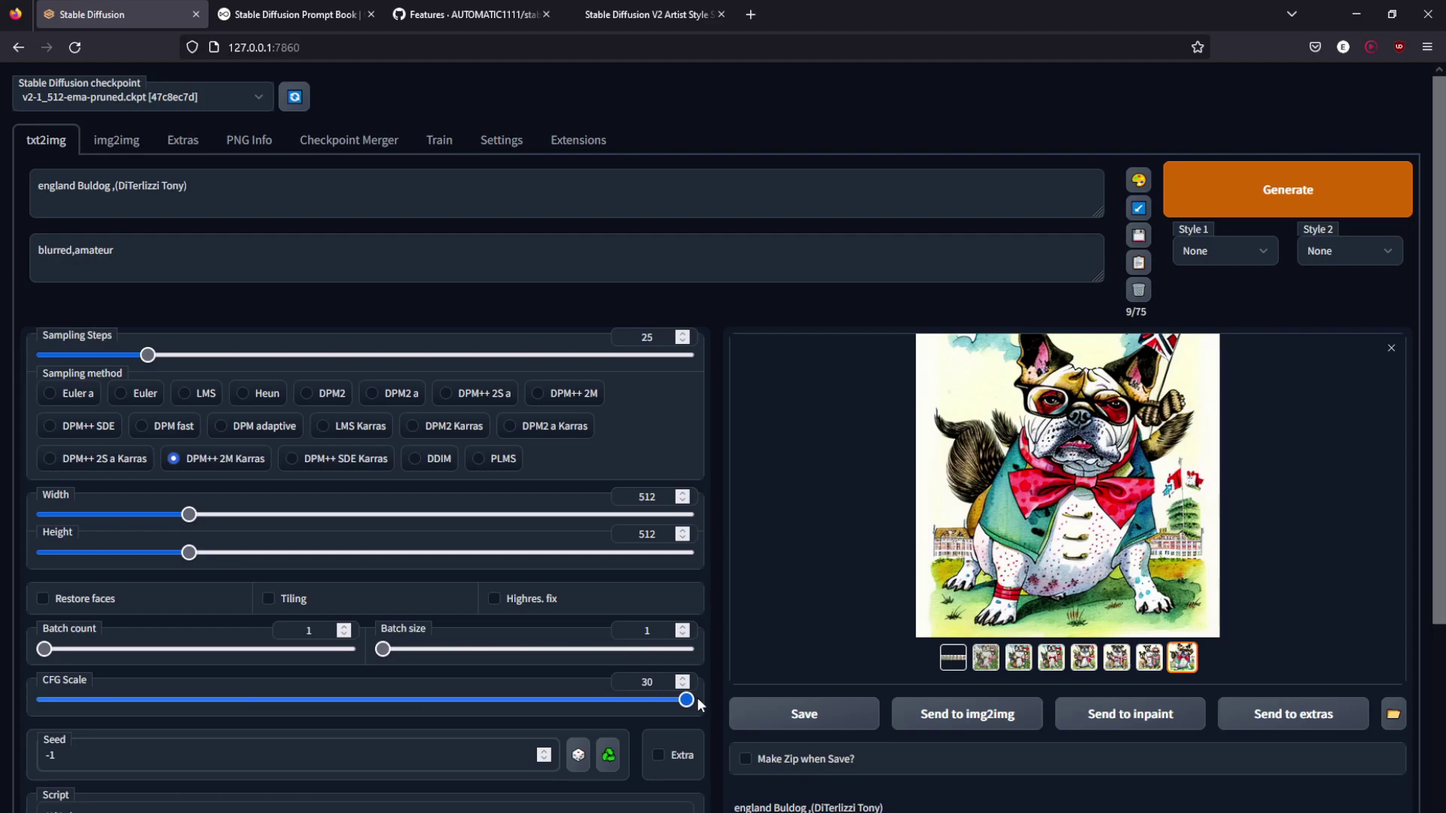
pyautogui.moveTo(700, 705); pyautogui.dragTo(178, 699)
# Switch to the Stable Diffusion Prompt Book page and examine the Classifier Free Guidance (CFG) comparison slide
pyautogui.click(317, 7)
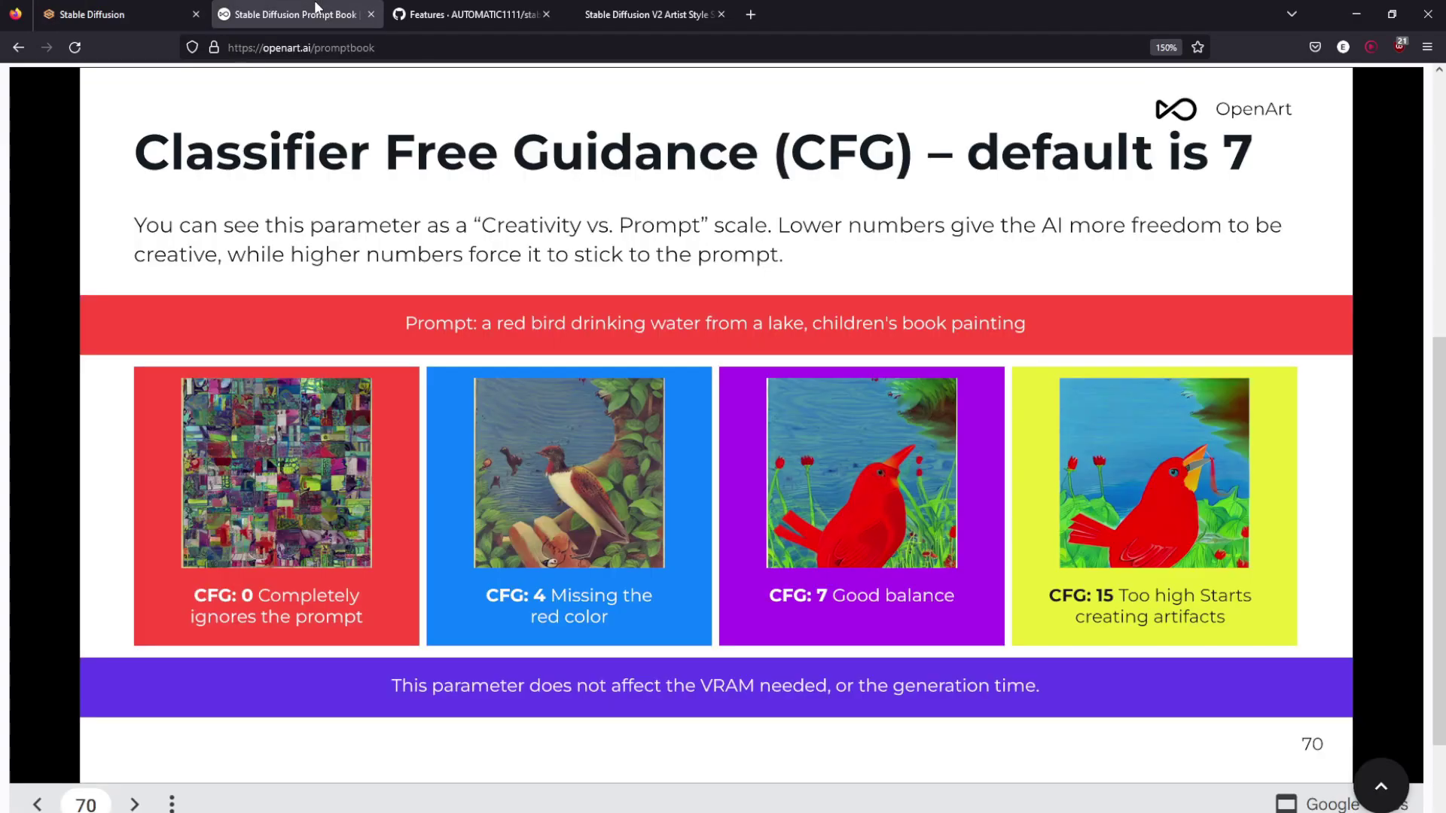
pyautogui.scroll(5, 360, 292)
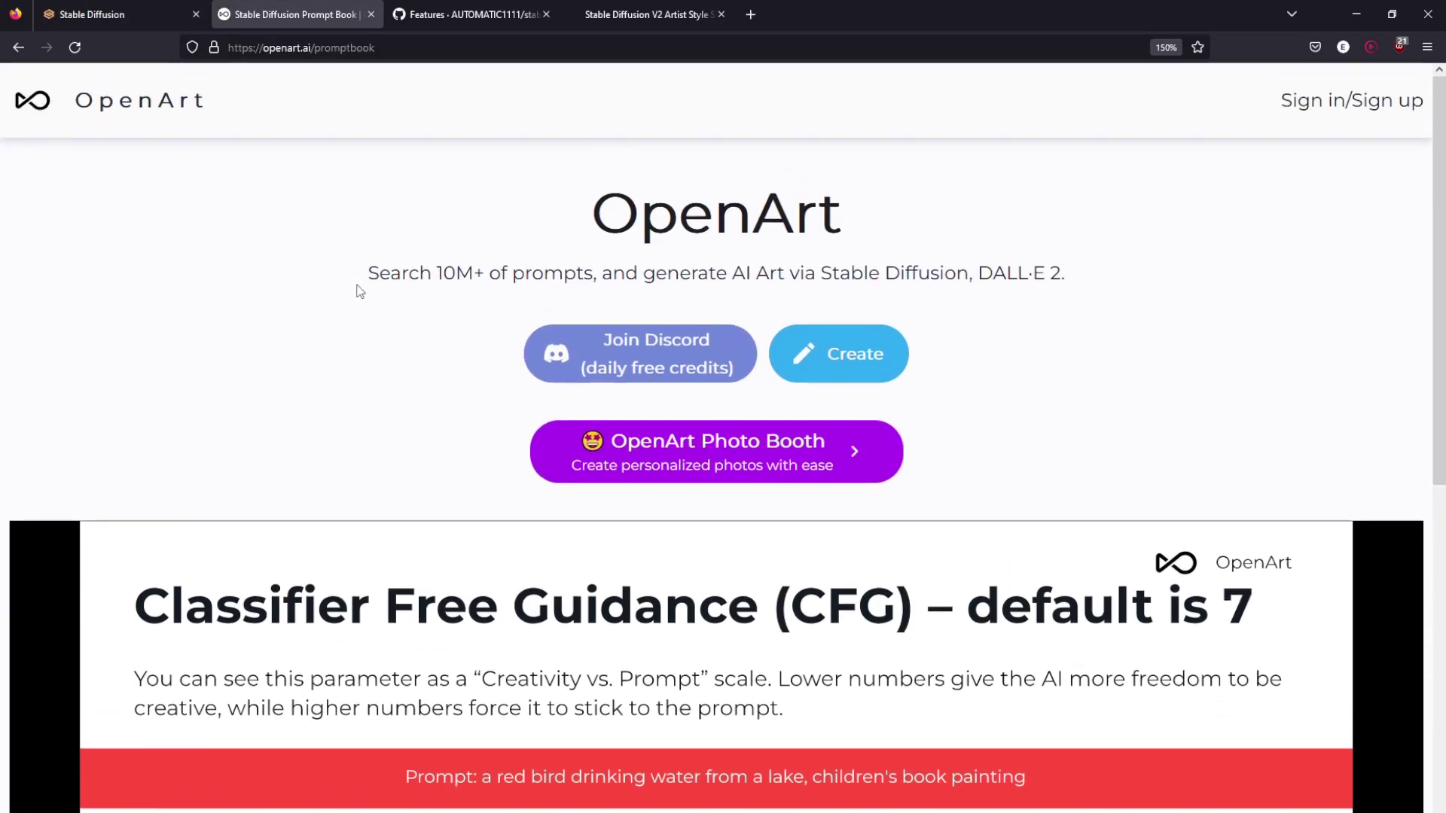
pyautogui.scroll(-4, 500, 414)
pyautogui.scroll(-2, 400, 419)
pyautogui.scroll(1, 617, 301)
pyautogui.scroll(-2, 467, 404)
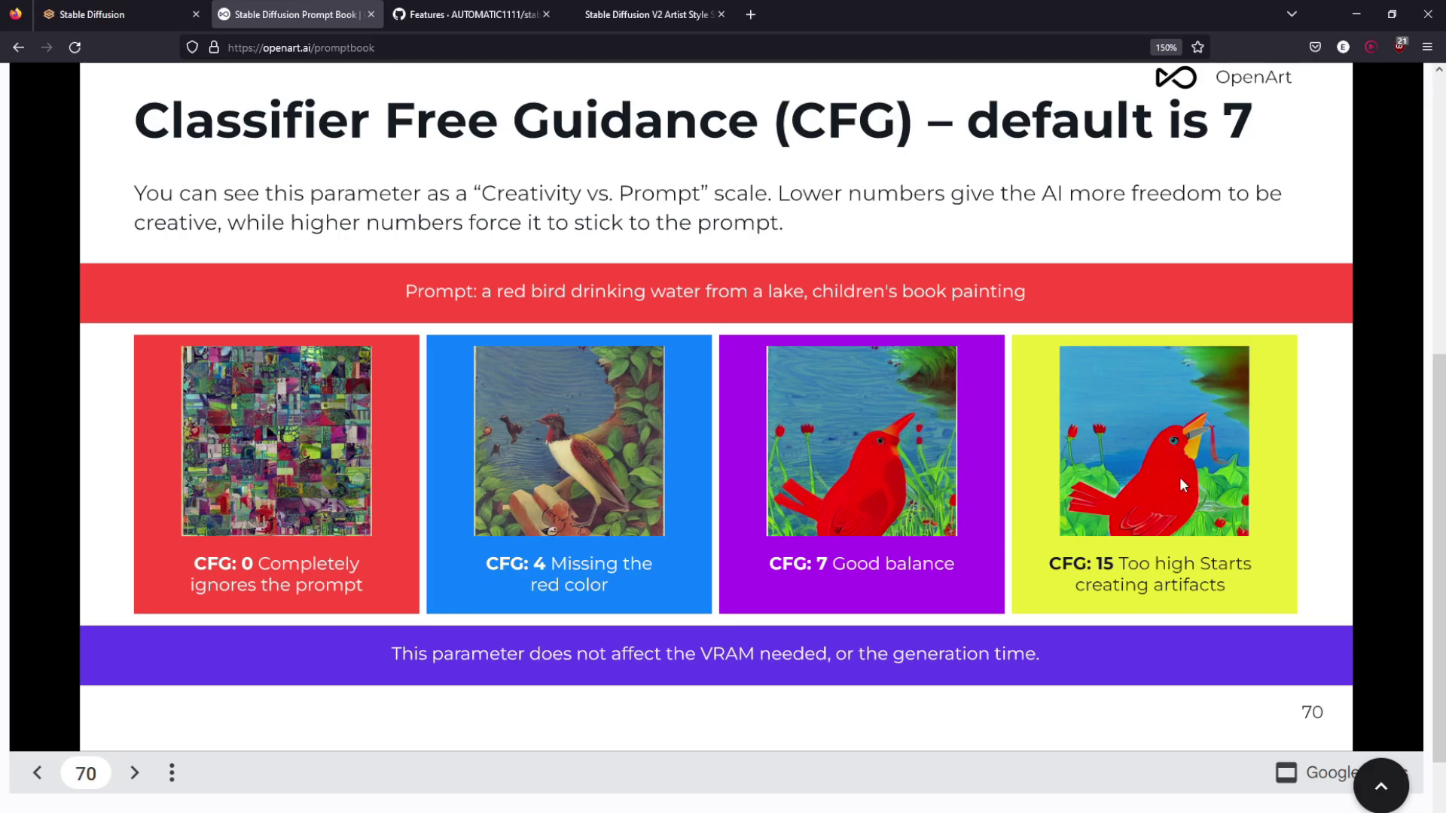
# Back in the Stable Diffusion web UI, set the CFG Scale to 11 and generate the X/Y plot over CFG values 3-25 (+4)
pyautogui.hotkey('ctrl', 'pageup')
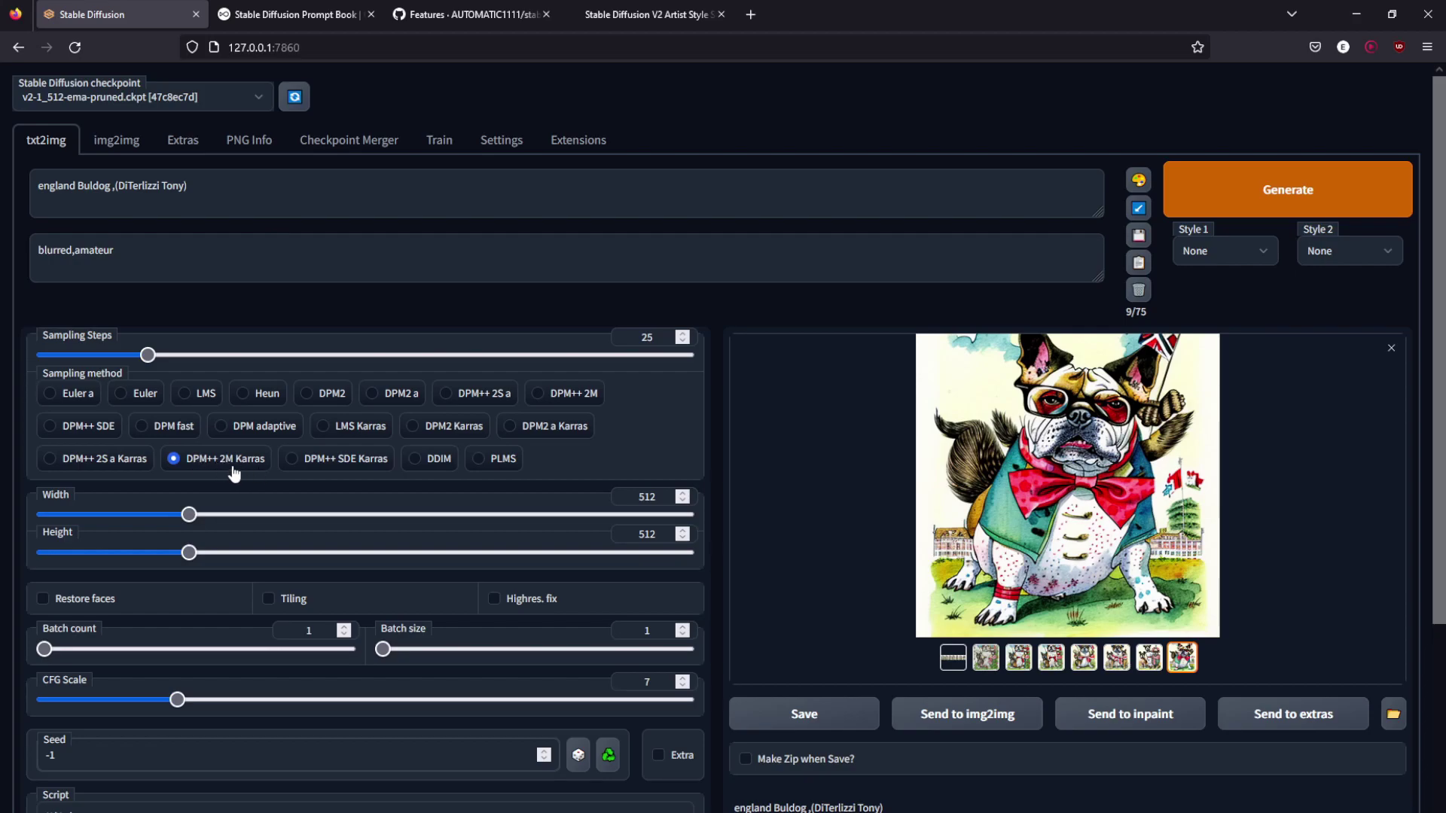
pyautogui.scroll(-1, 847, 509)
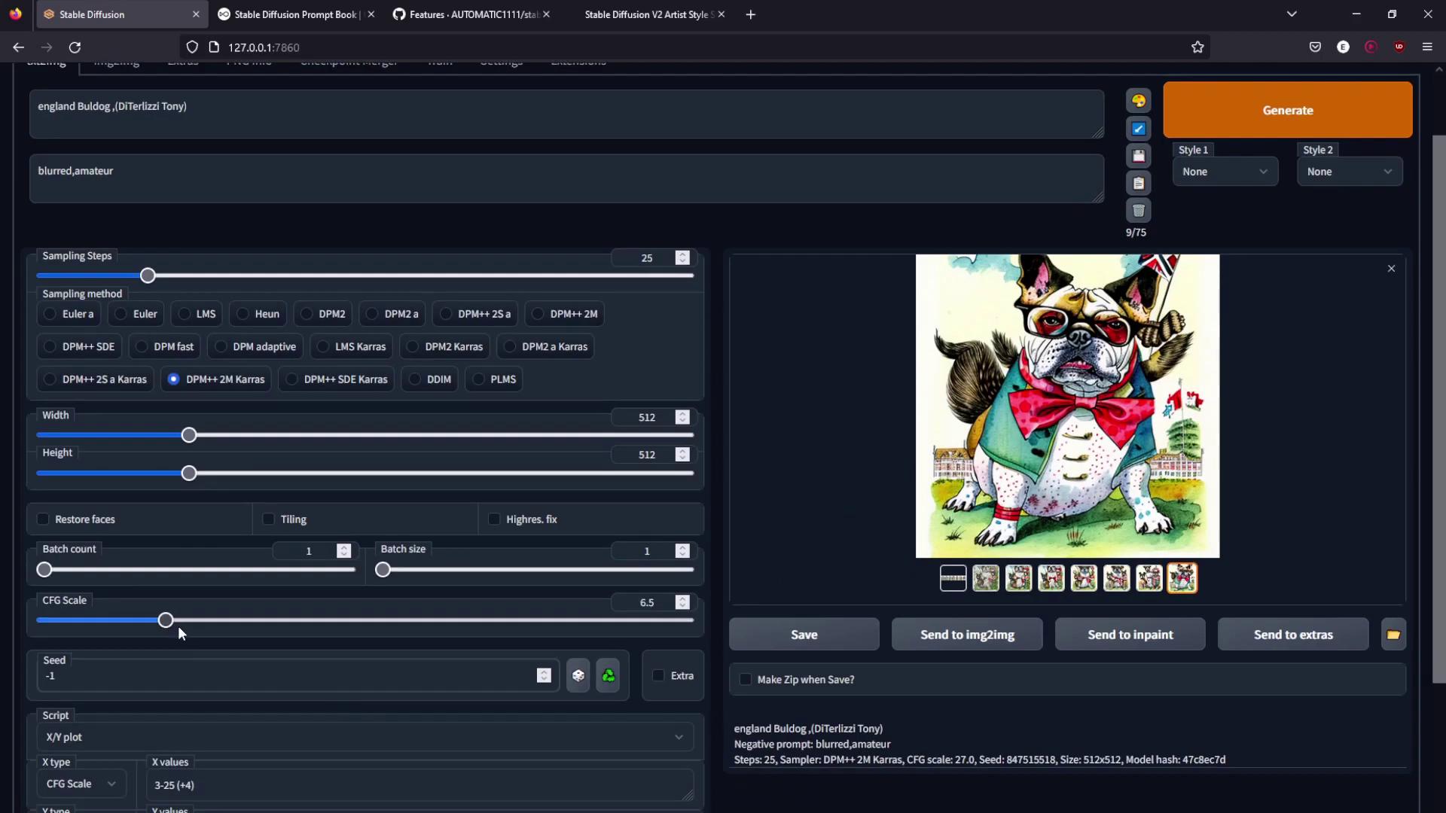
pyautogui.moveTo(177, 626); pyautogui.dragTo(183, 630)
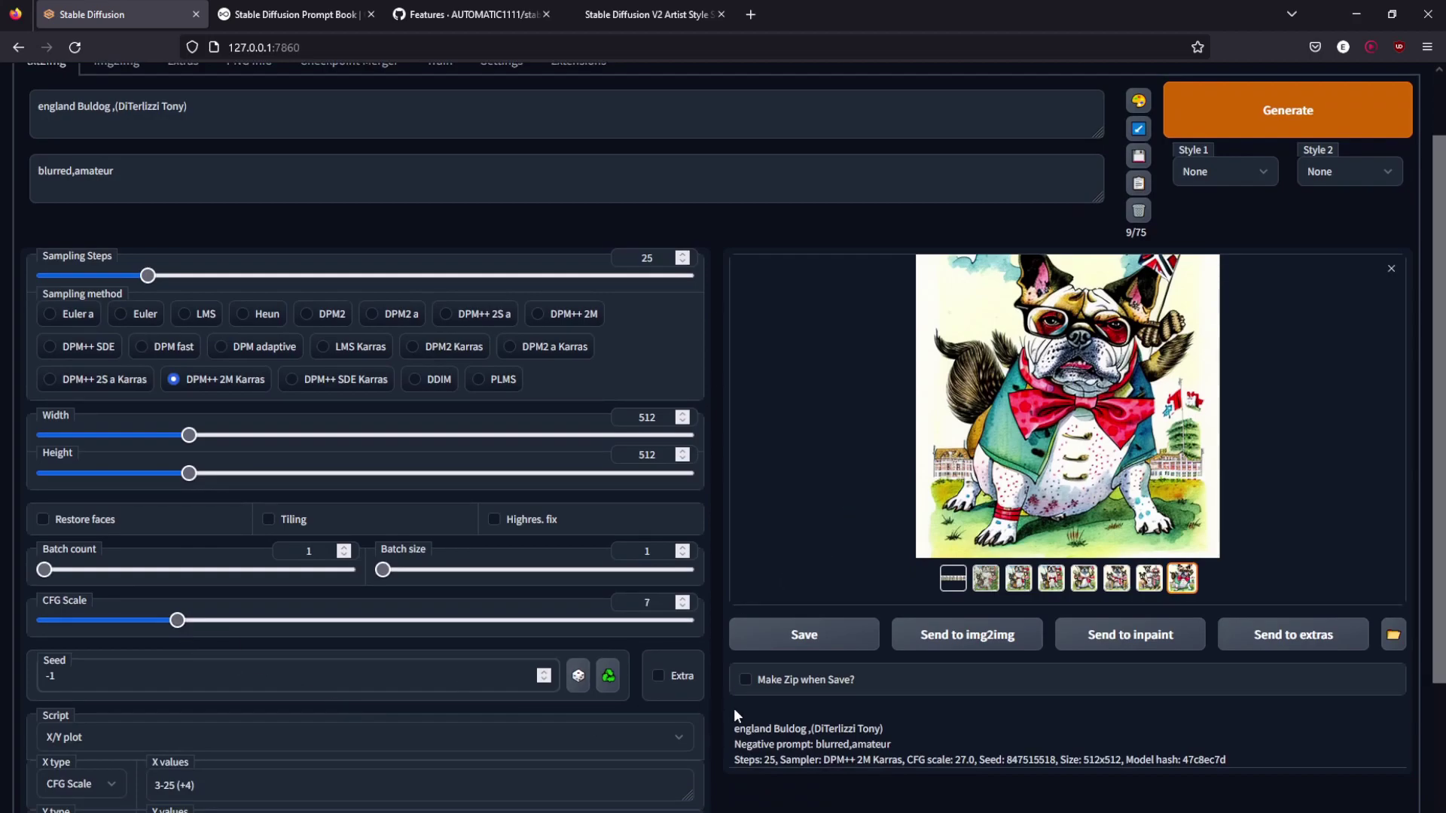
pyautogui.scroll(-2, 733, 708)
pyautogui.click(193, 630)
pyautogui.moveTo(177, 461); pyautogui.dragTo(110, 461)
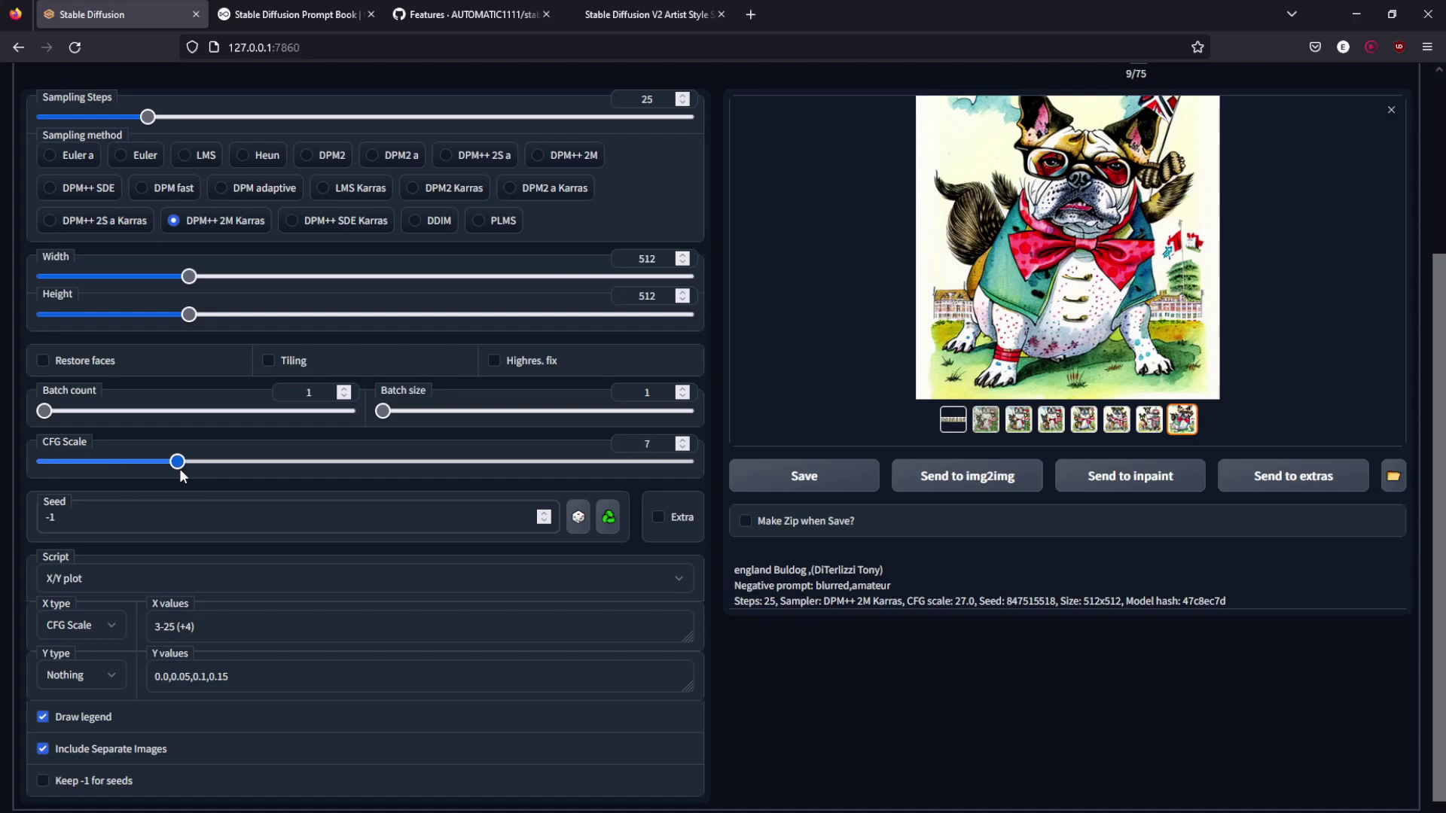
pyautogui.moveTo(226, 464); pyautogui.dragTo(265, 463)
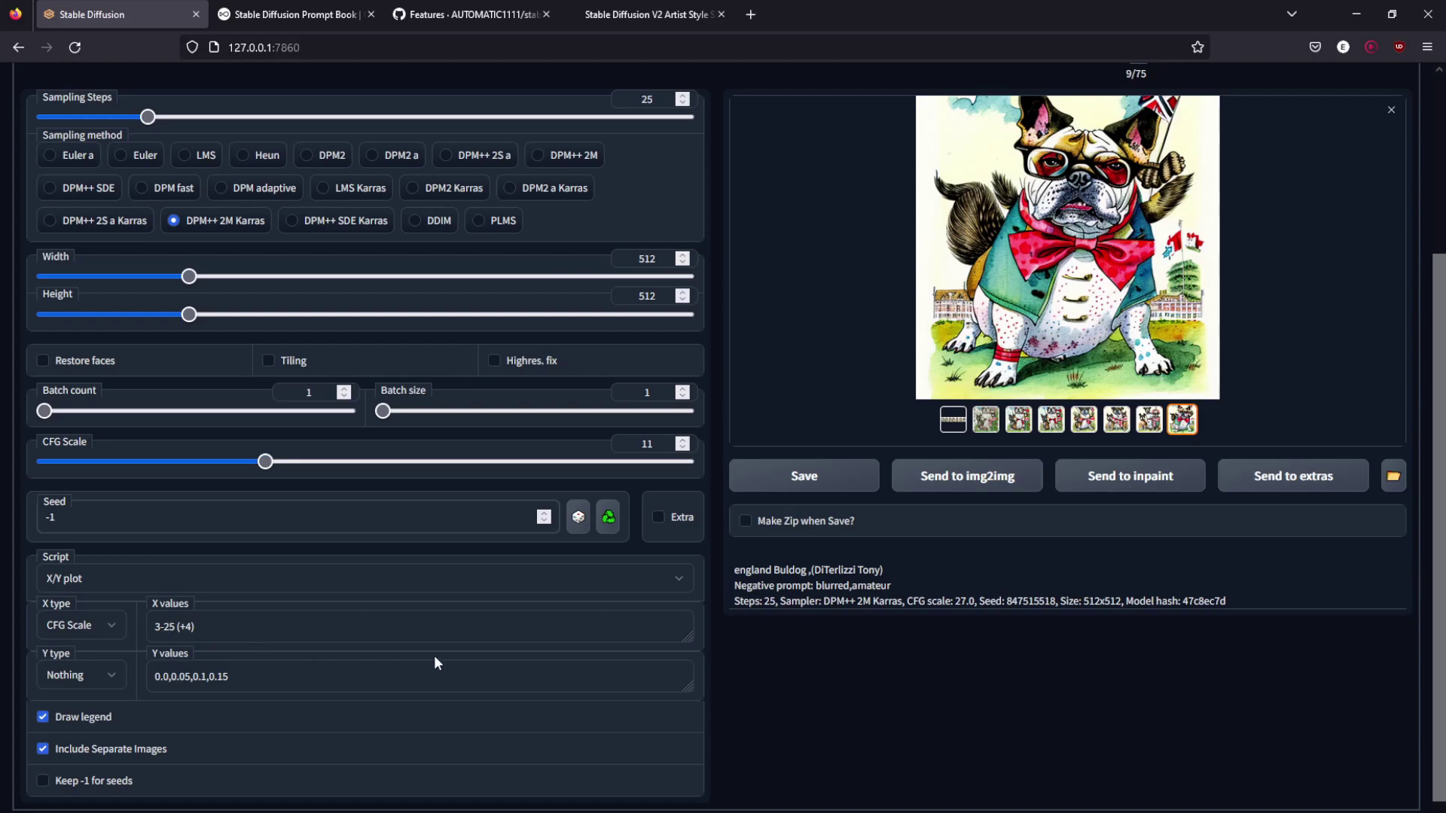
pyautogui.scroll(5, 807, 669)
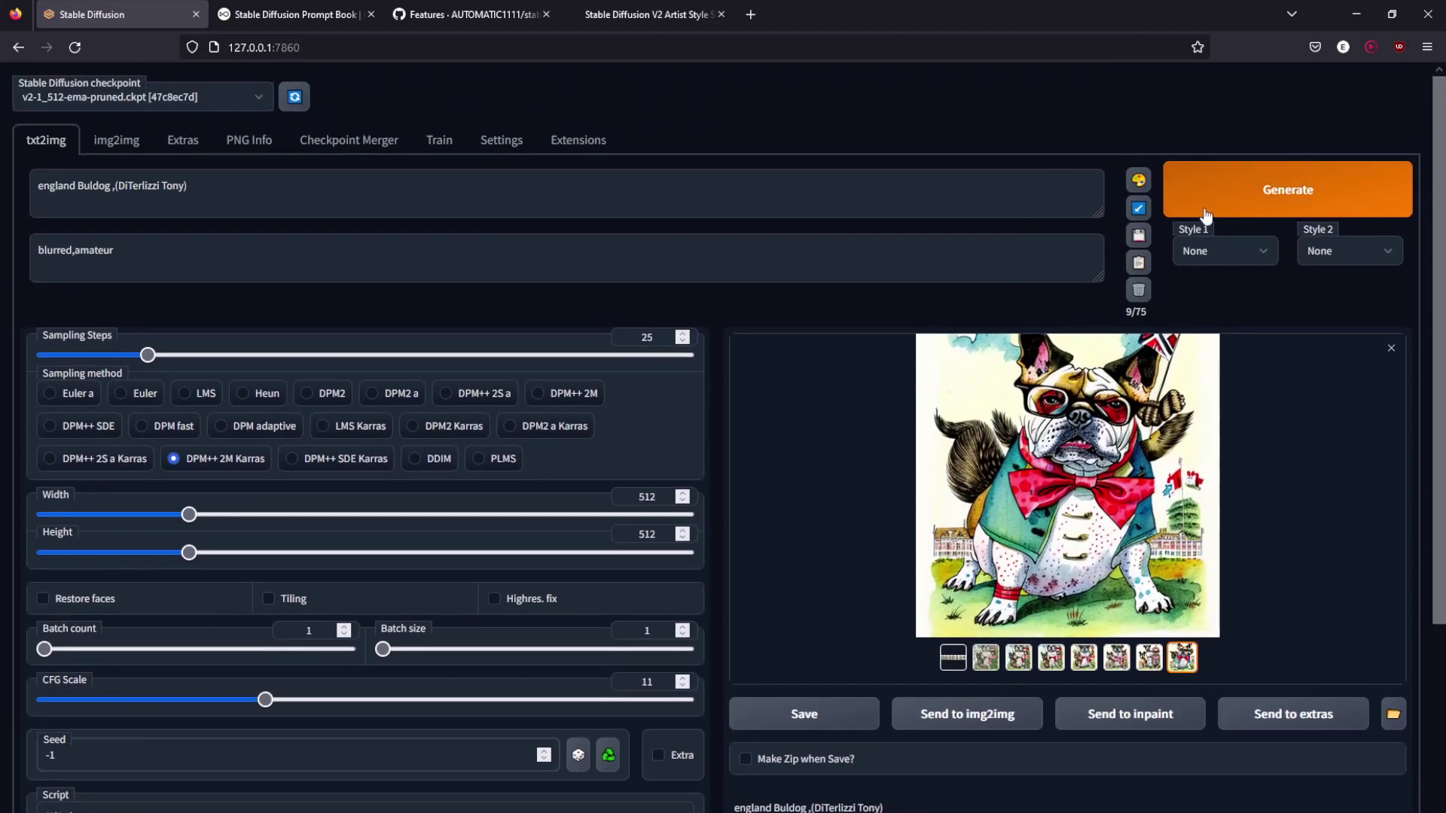
pyautogui.hotkey('ctrl', 'Return')
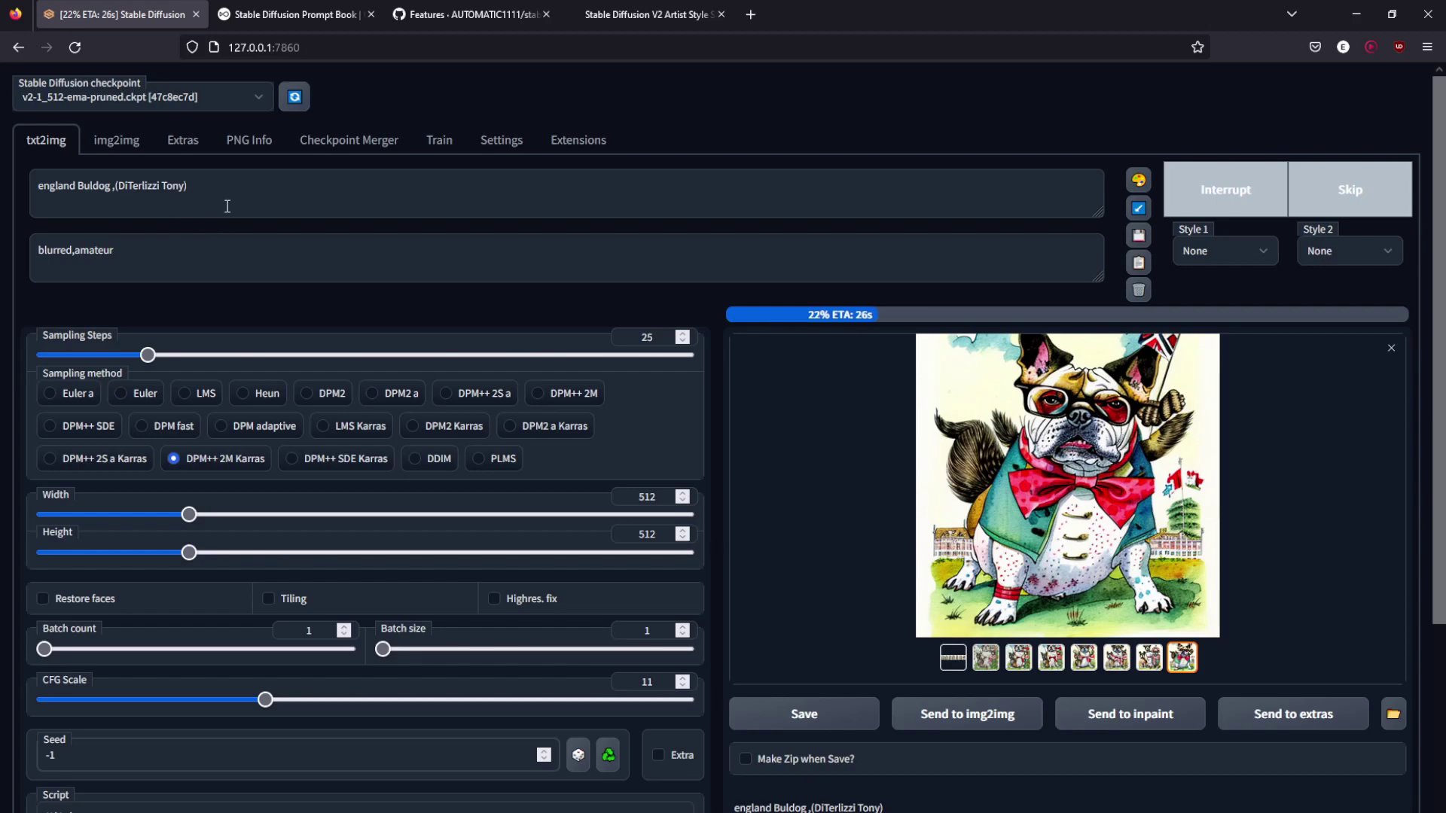
# Switch to the Stable Diffusion V2 Artist Style Studies page, close the open artist entry and examine the page's introduction
pyautogui.moveTo(637, 23); pyautogui.dragTo(477, 15)
pyautogui.click(272, 193)
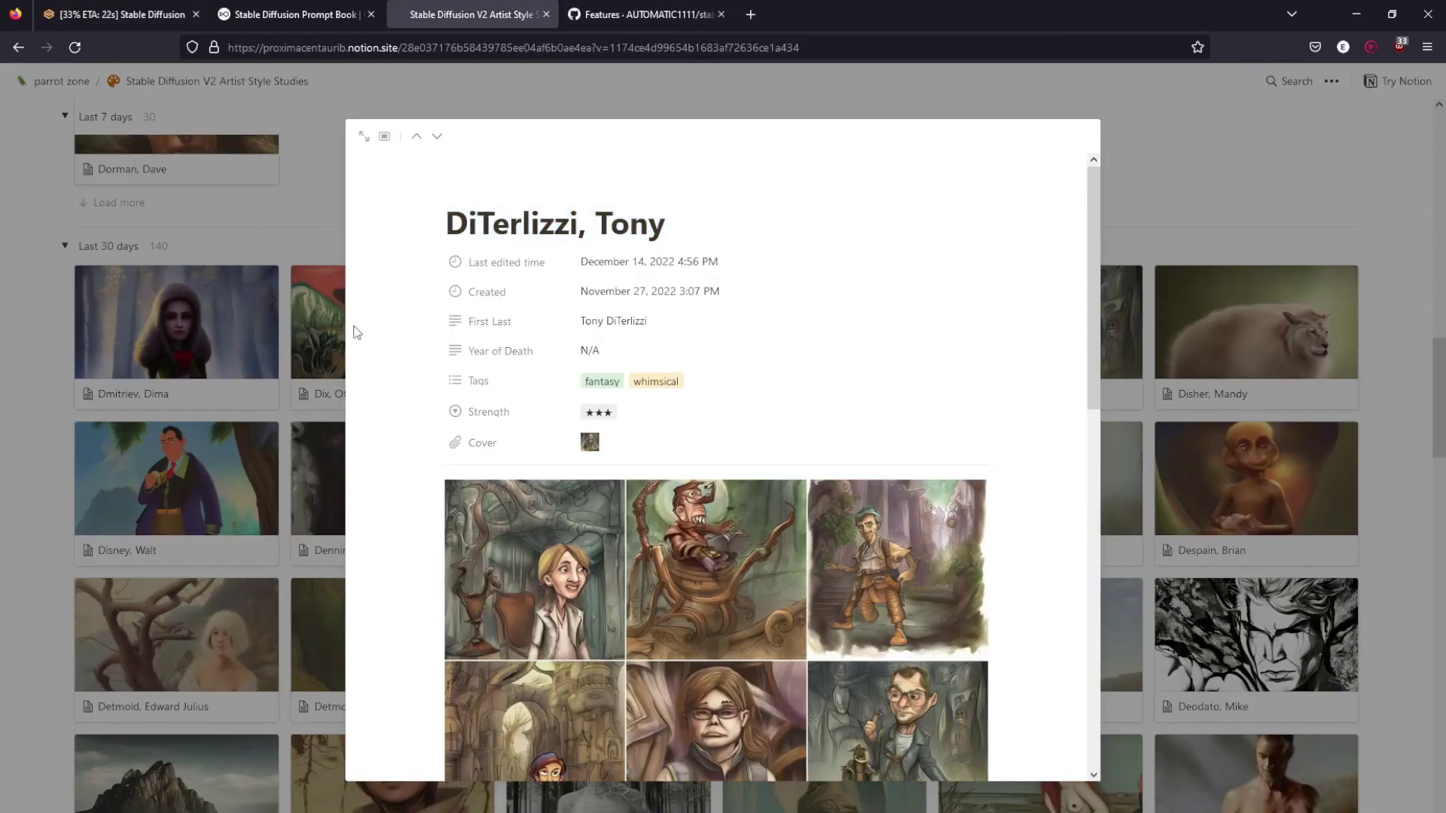
pyautogui.scroll(6, 304, 308)
pyautogui.scroll(12, 305, 309)
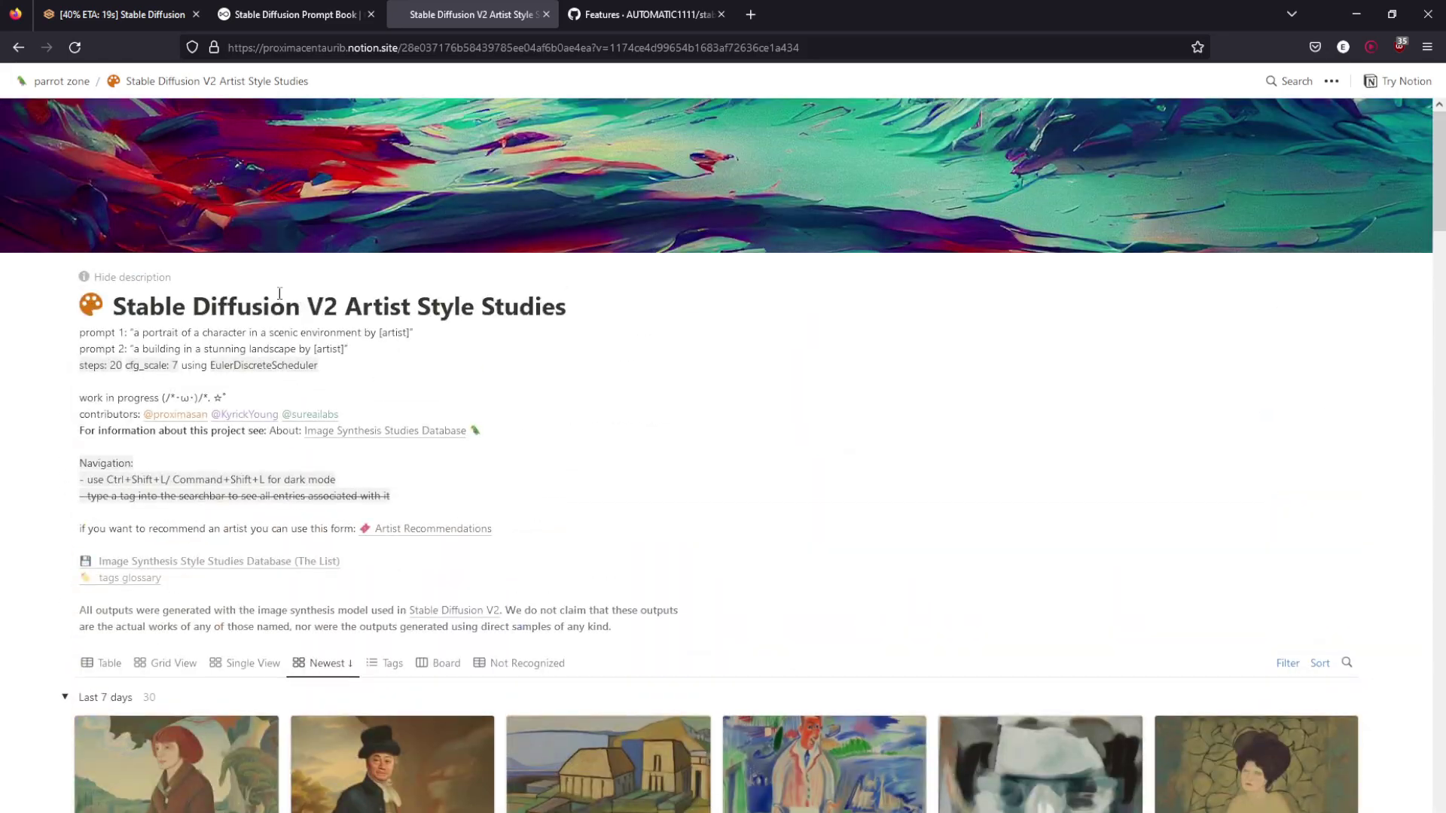
pyautogui.scroll(-5, 417, 372)
pyautogui.scroll(5, 418, 372)
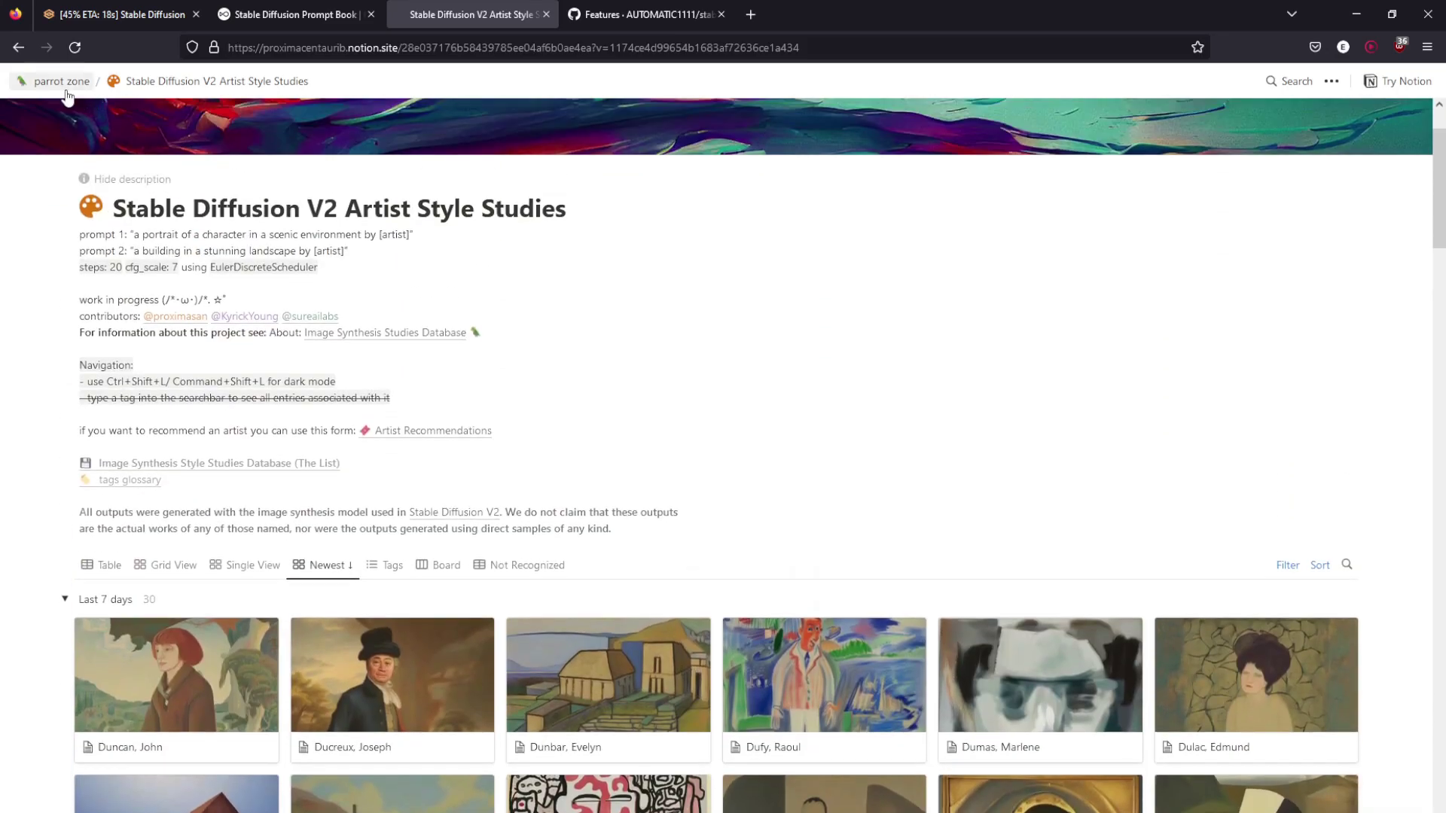
# Open the parent parrot zone page and look through it down to the Stable Diffusion study collections
pyautogui.click(61, 81)
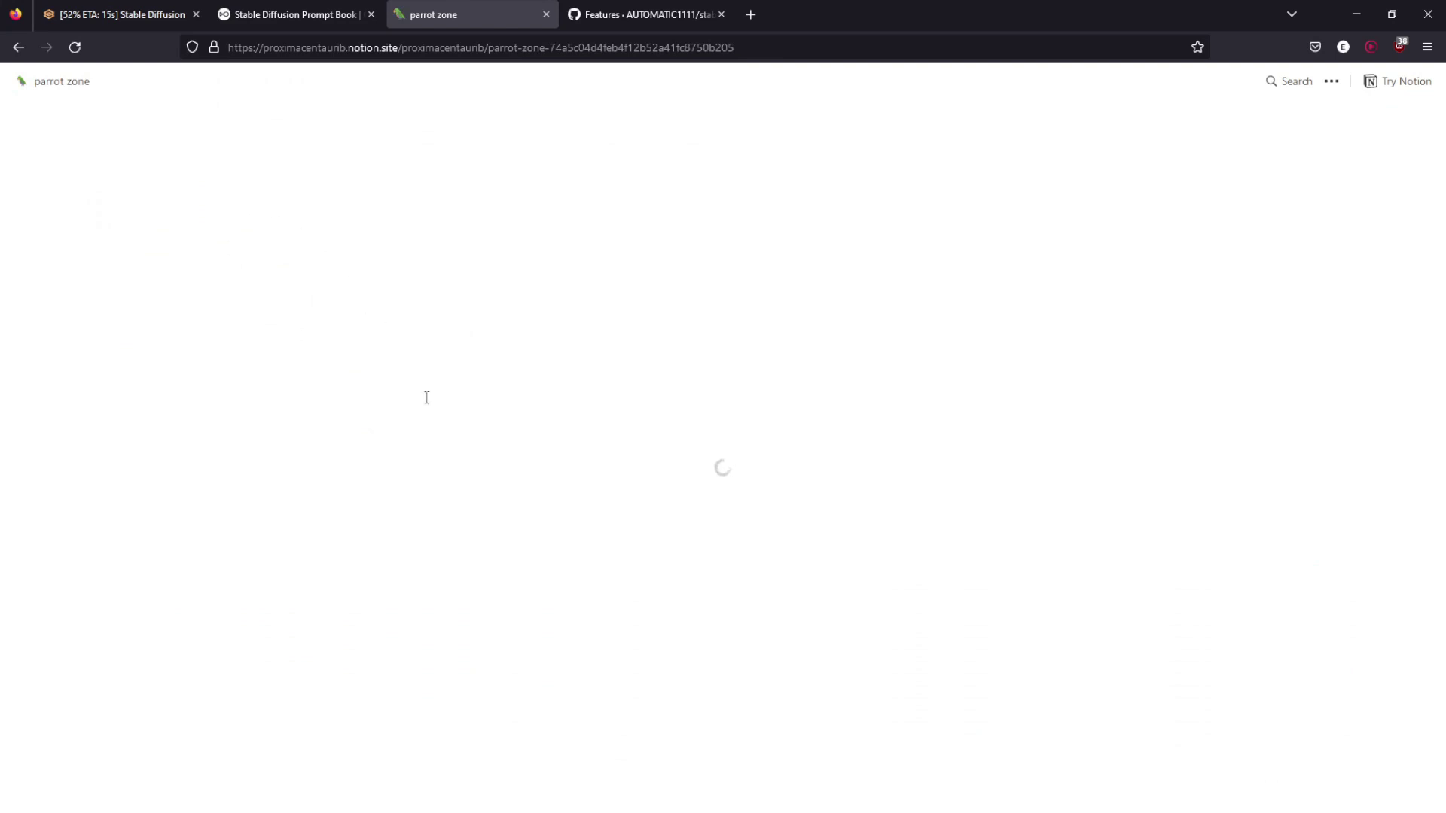
pyautogui.scroll(-3, 691, 518)
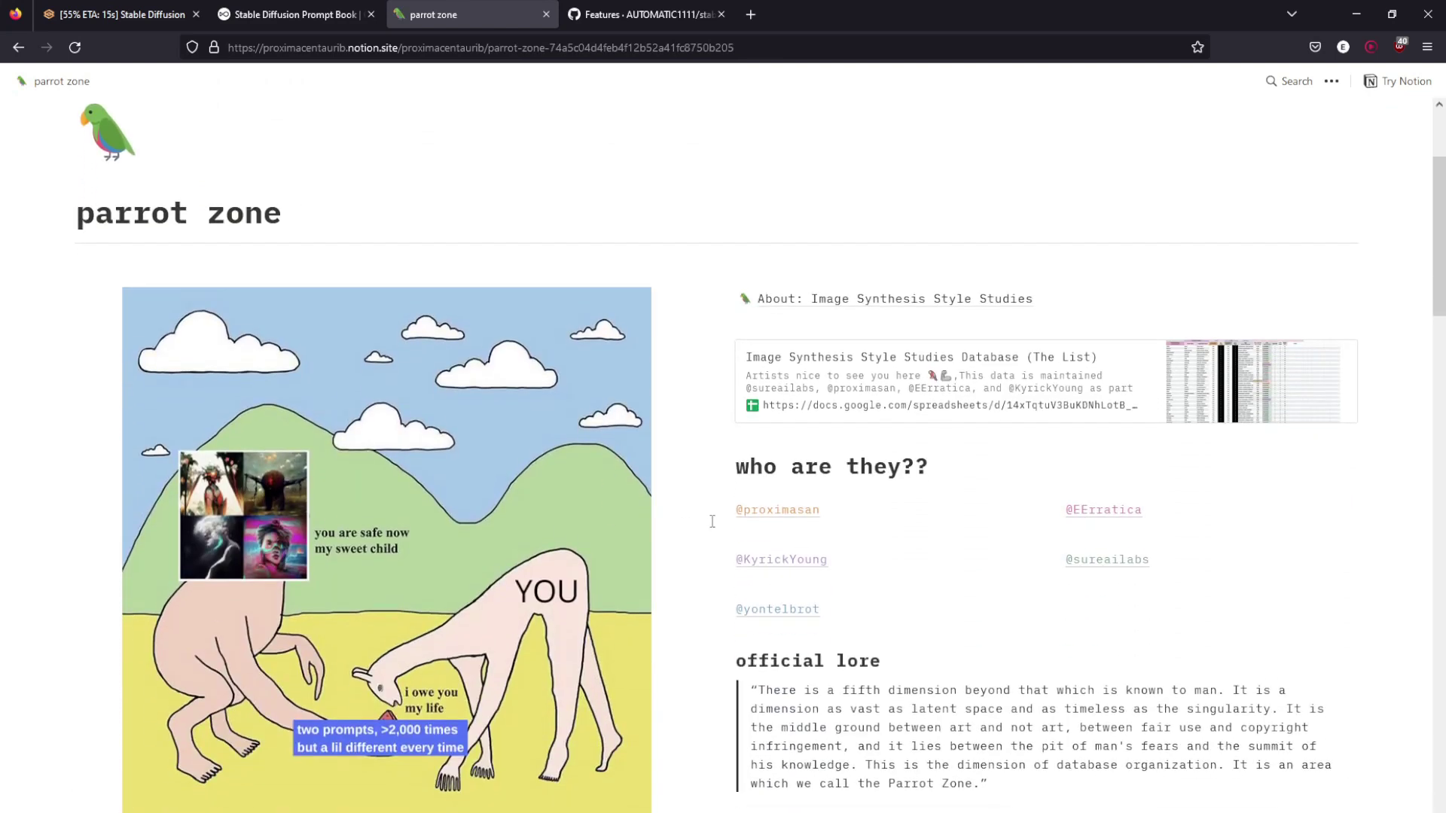
pyautogui.scroll(-6, 691, 518)
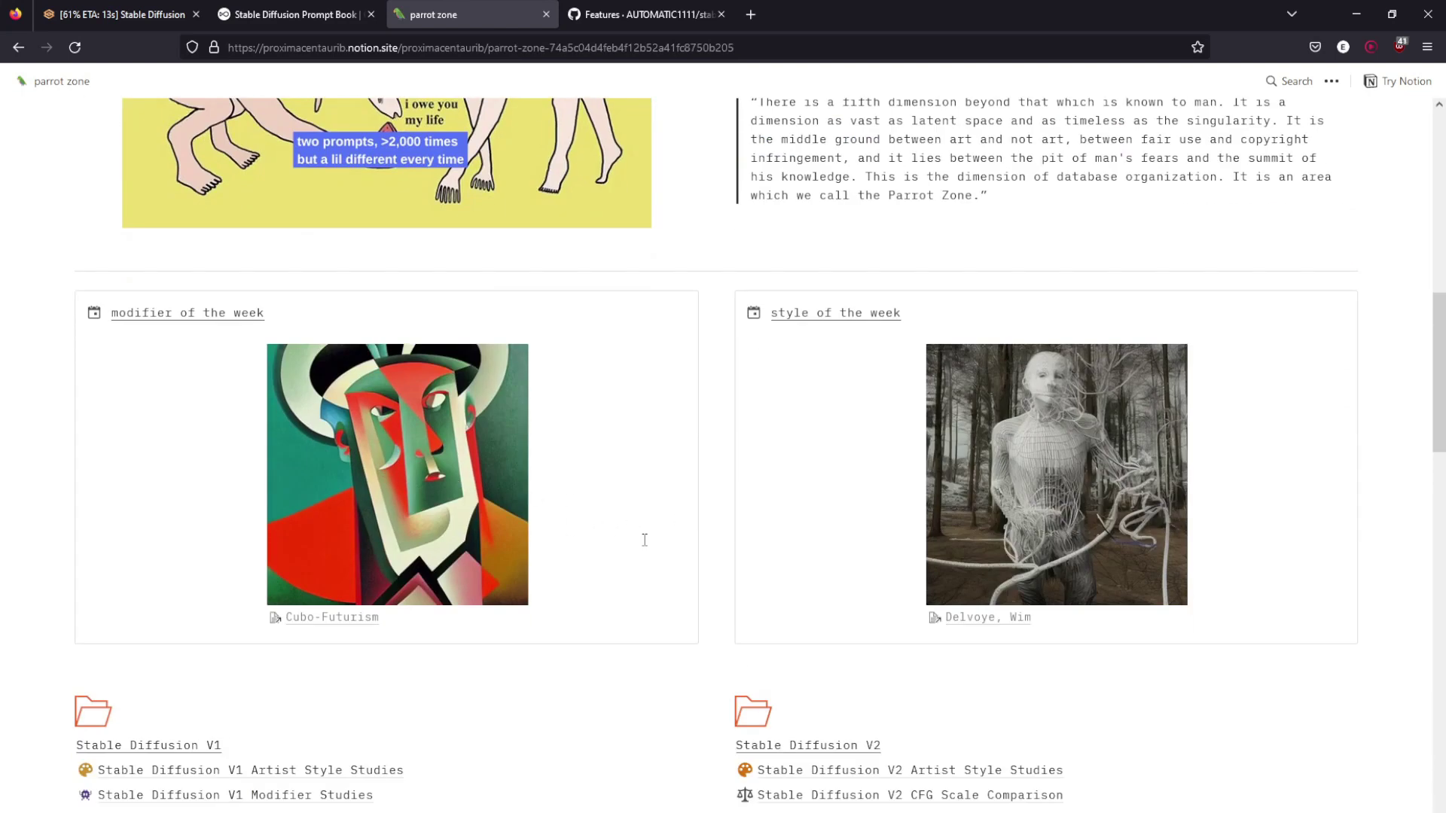
pyautogui.scroll(-2, 629, 528)
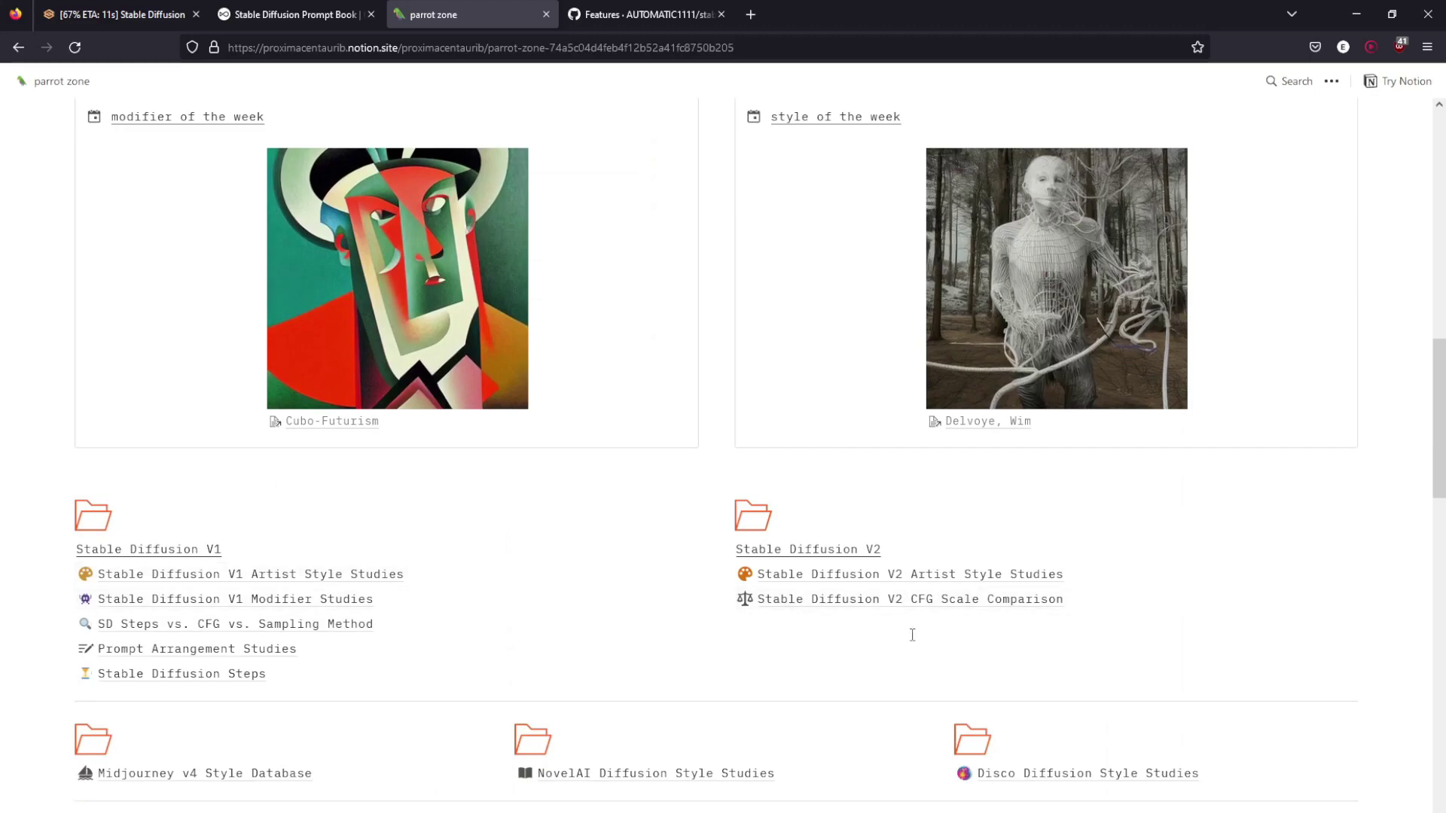
# Open Stable Diffusion V2 Artist Style Studies and browse the newest artist examples from the last 7 days
pyautogui.click(945, 576)
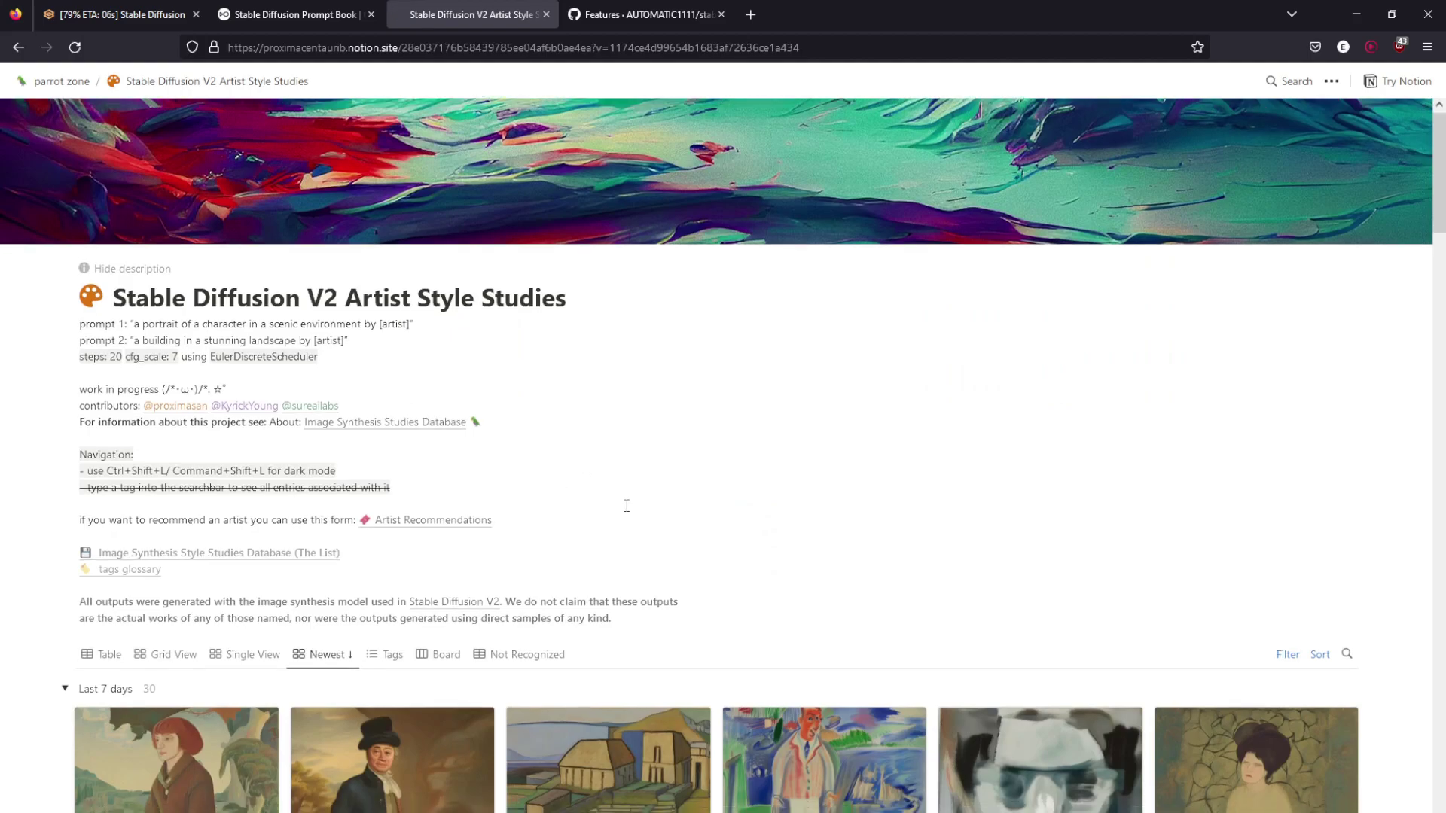
pyautogui.scroll(-4, 628, 514)
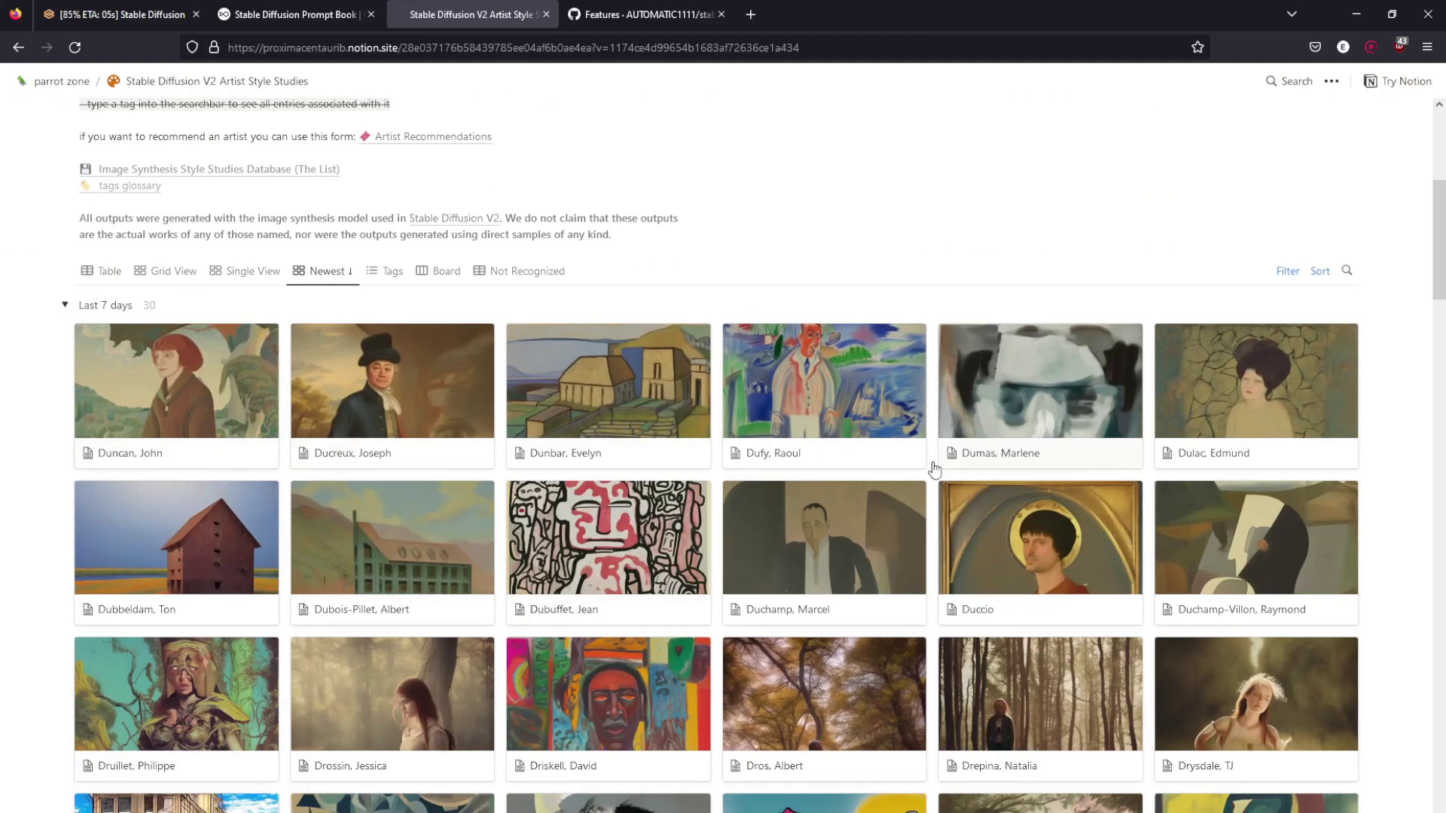
pyautogui.scroll(-3, 968, 455)
pyautogui.scroll(-1, 877, 605)
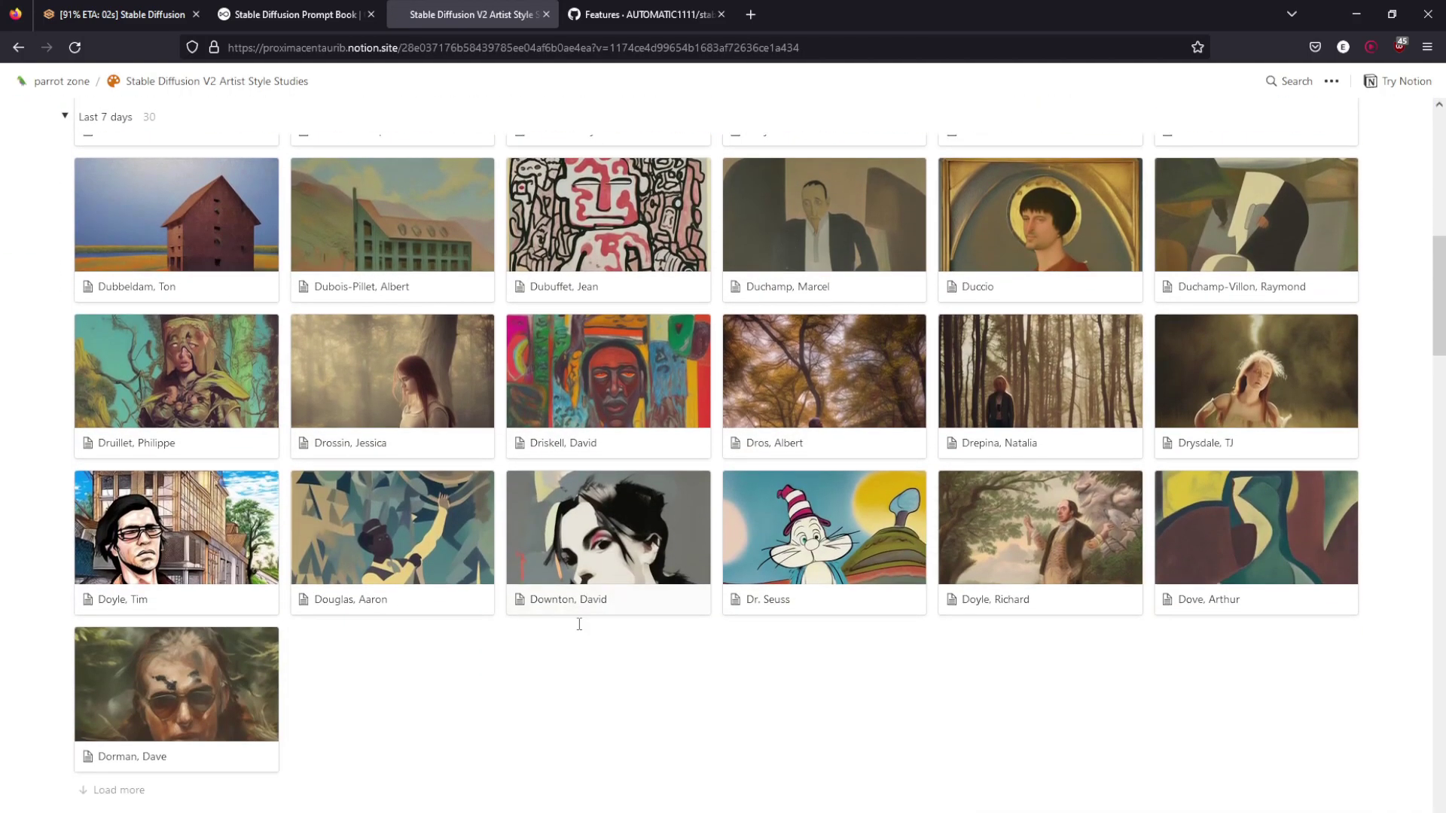
pyautogui.scroll(1, 405, 637)
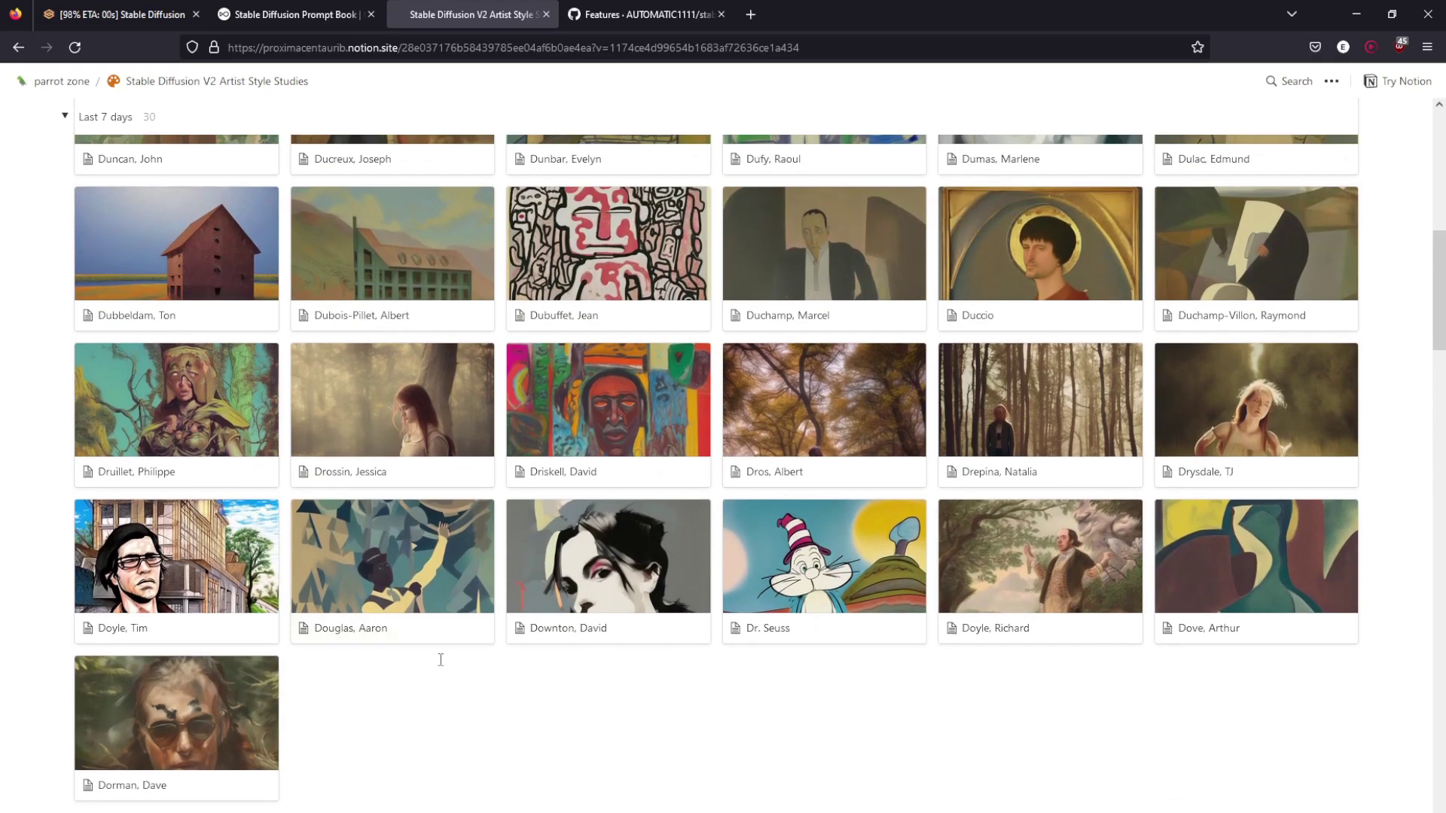
# Return to the Stable Diffusion web UI, compare the generated bulldogs in the enlarged CFG Scale grid, and close the enlarged view
pyautogui.click(139, 21)
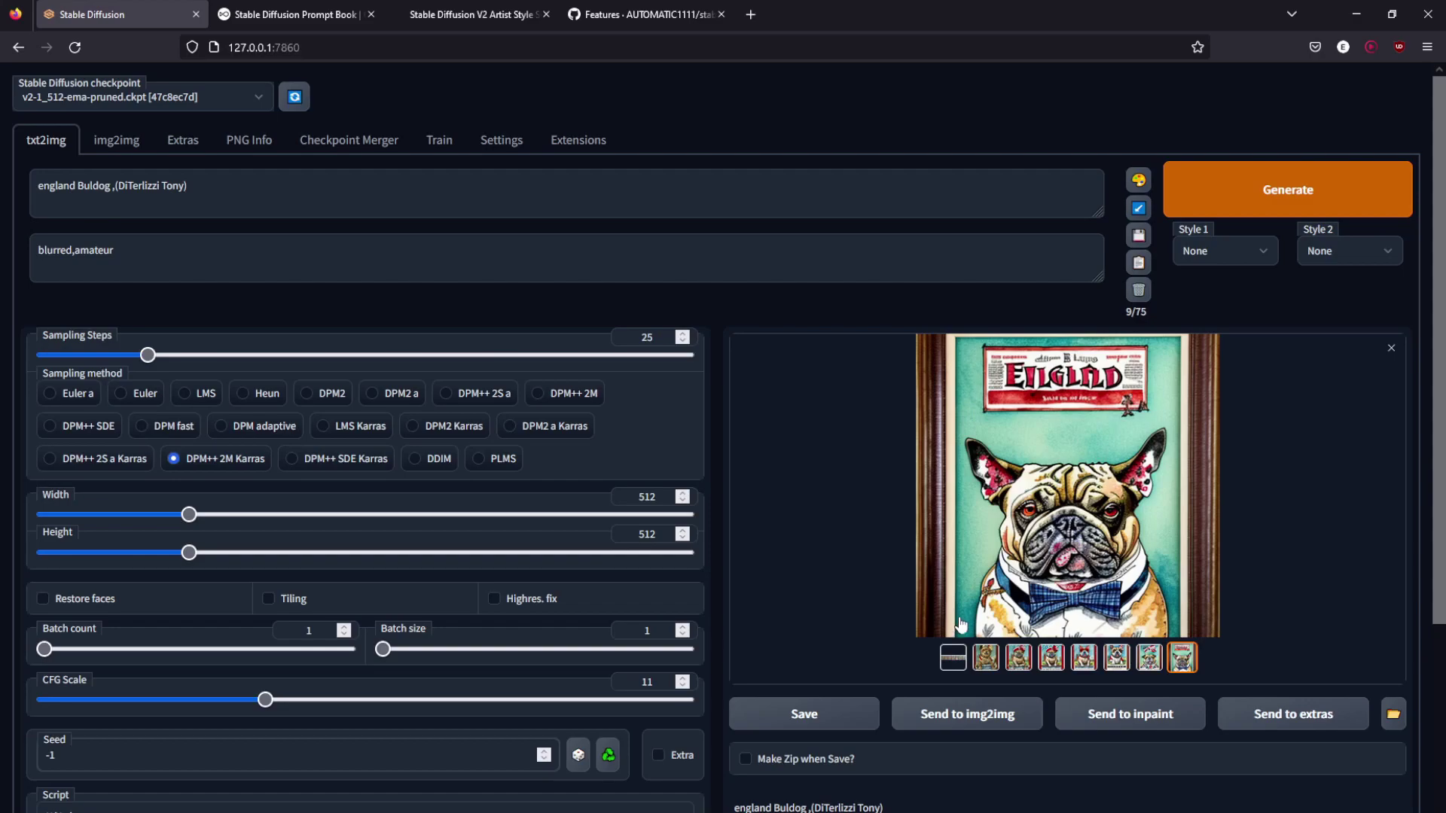
pyautogui.click(958, 665)
pyautogui.click(824, 536)
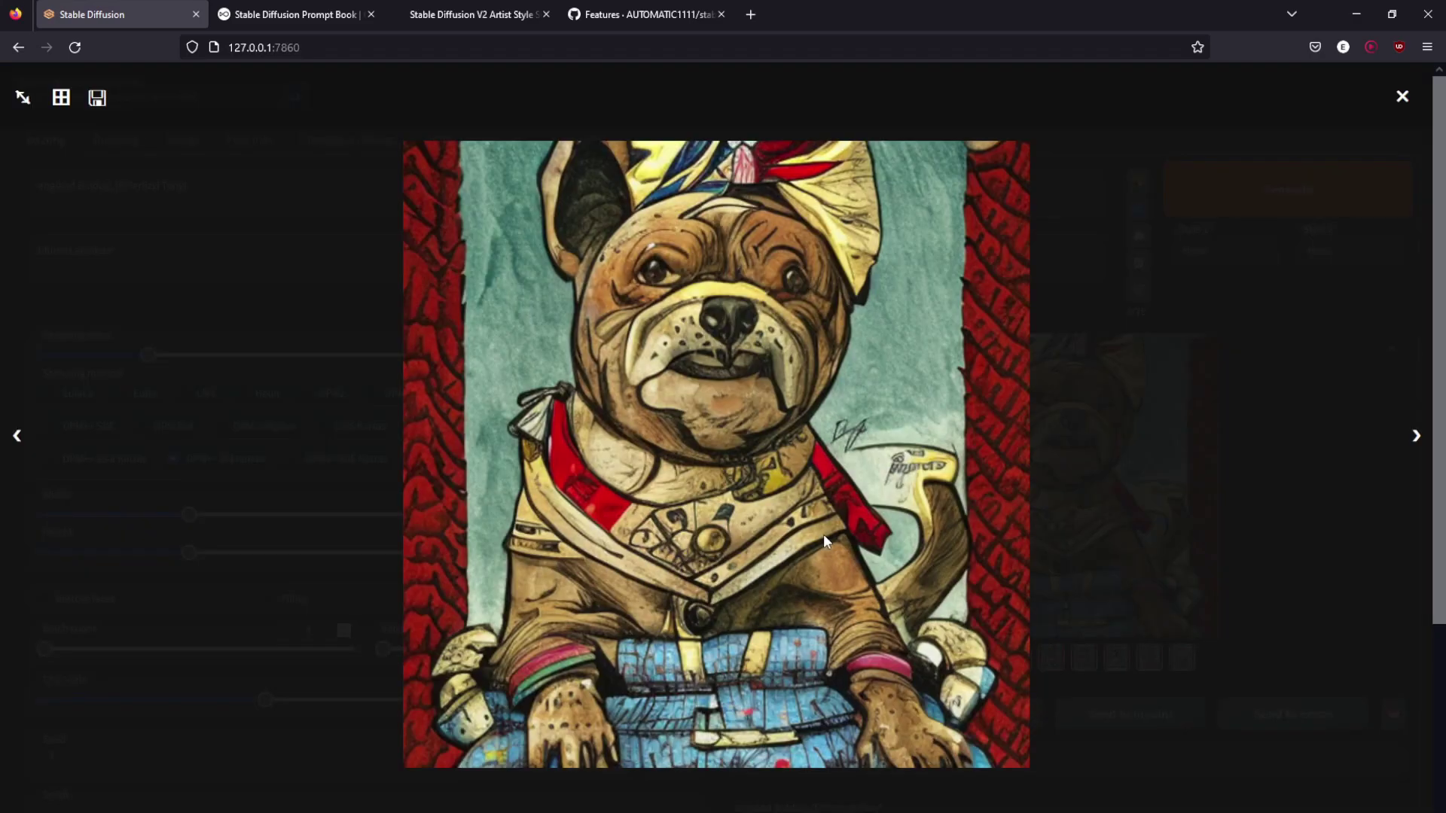
pyautogui.click(17, 436)
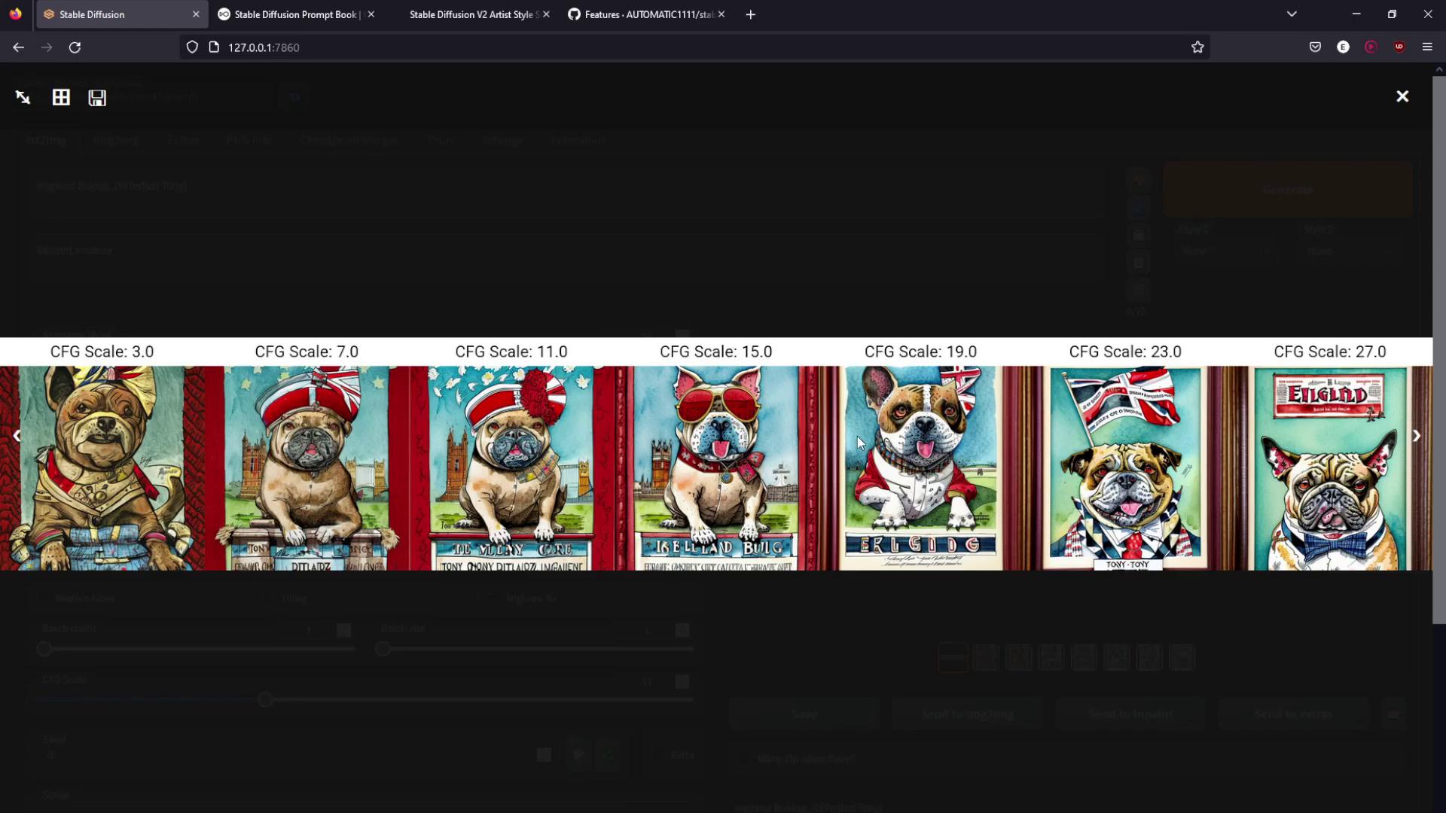
pyautogui.click(856, 633)
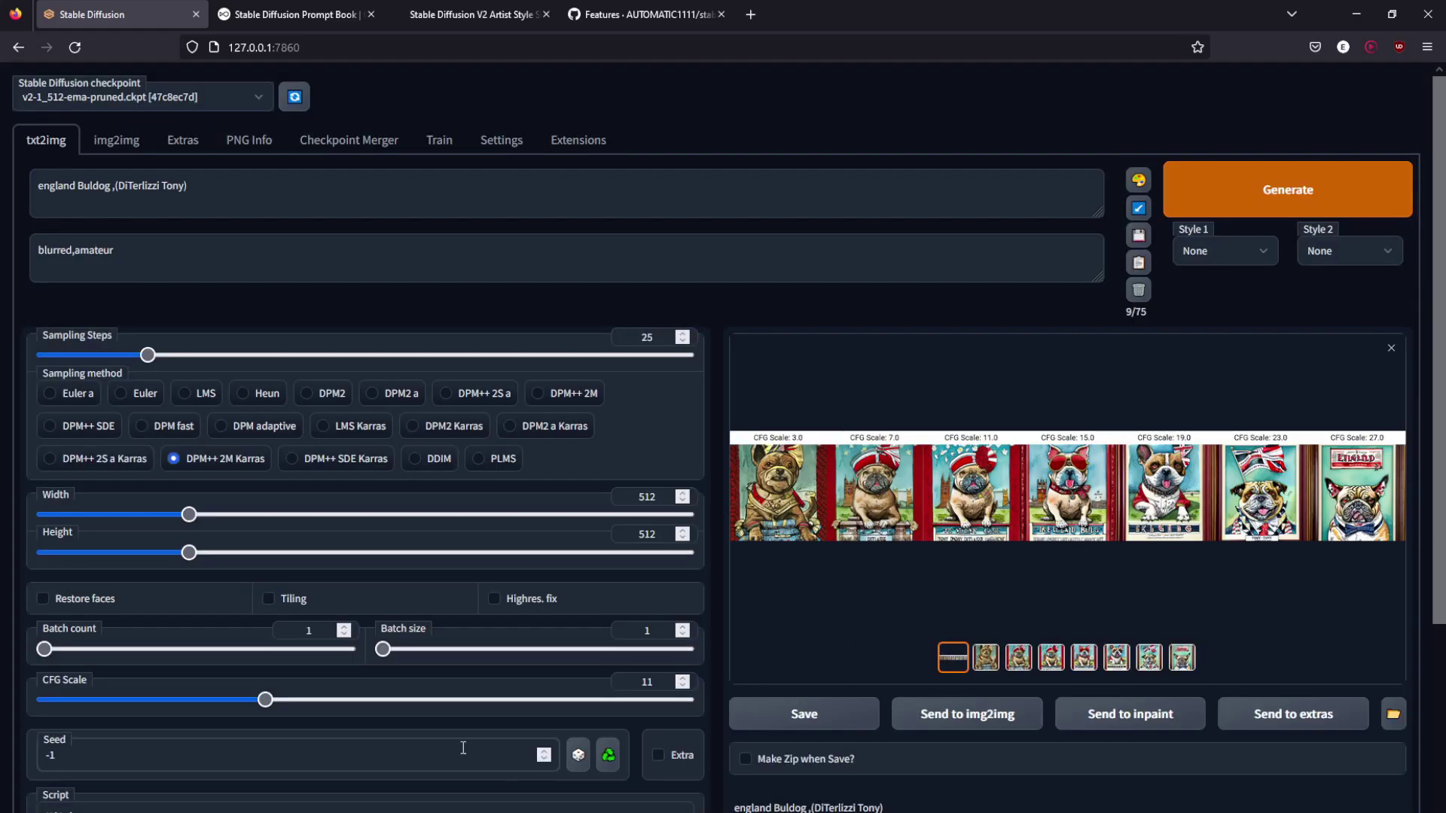
# Set the CFG Scale to 7 and review the seed and X/Y plot script settings
pyautogui.moveTo(263, 704); pyautogui.dragTo(178, 708)
pyautogui.scroll(-1, 91, 675)
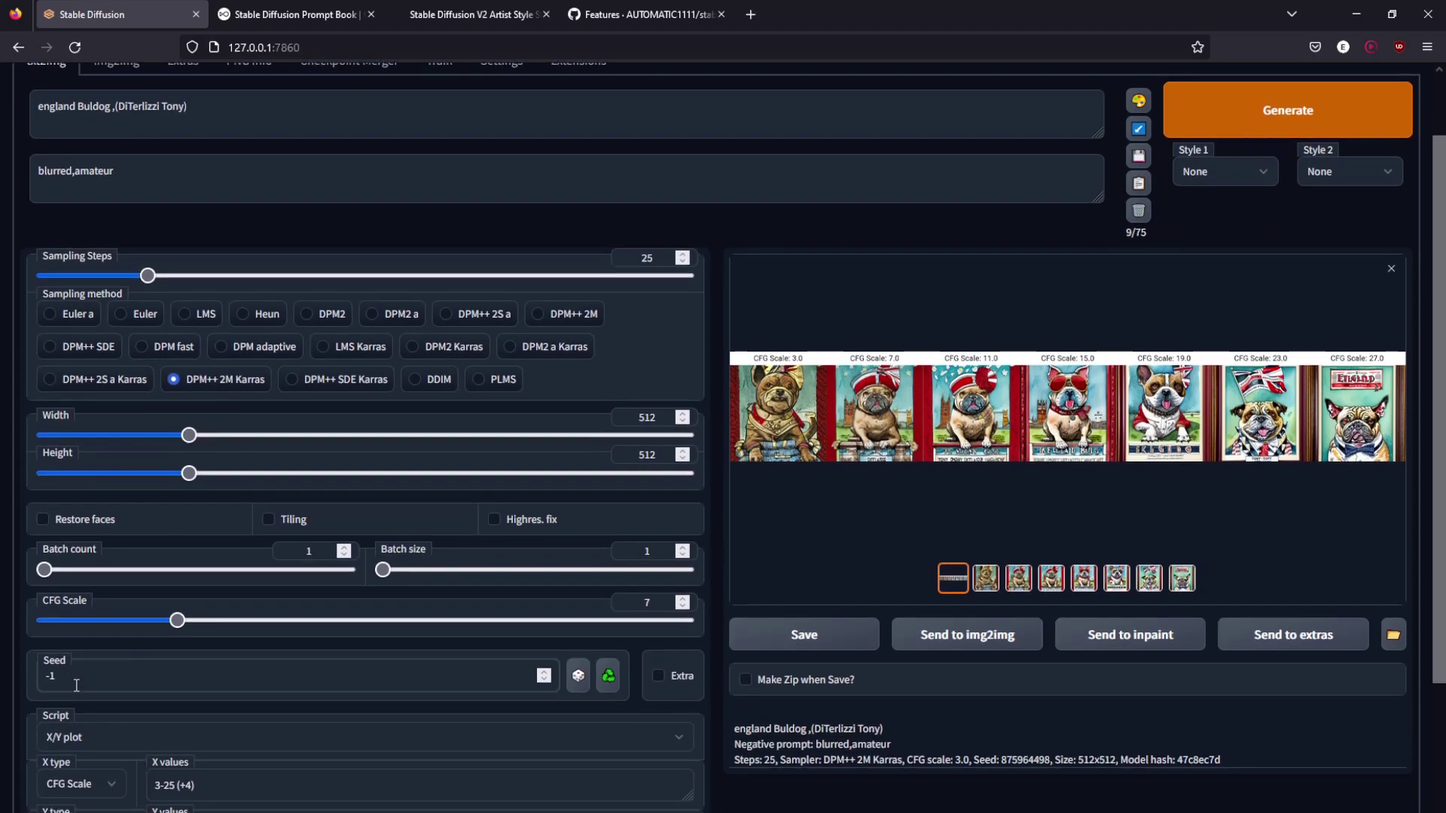
pyautogui.scroll(-2, 104, 682)
pyautogui.scroll(2, 105, 619)
pyautogui.scroll(2, 145, 699)
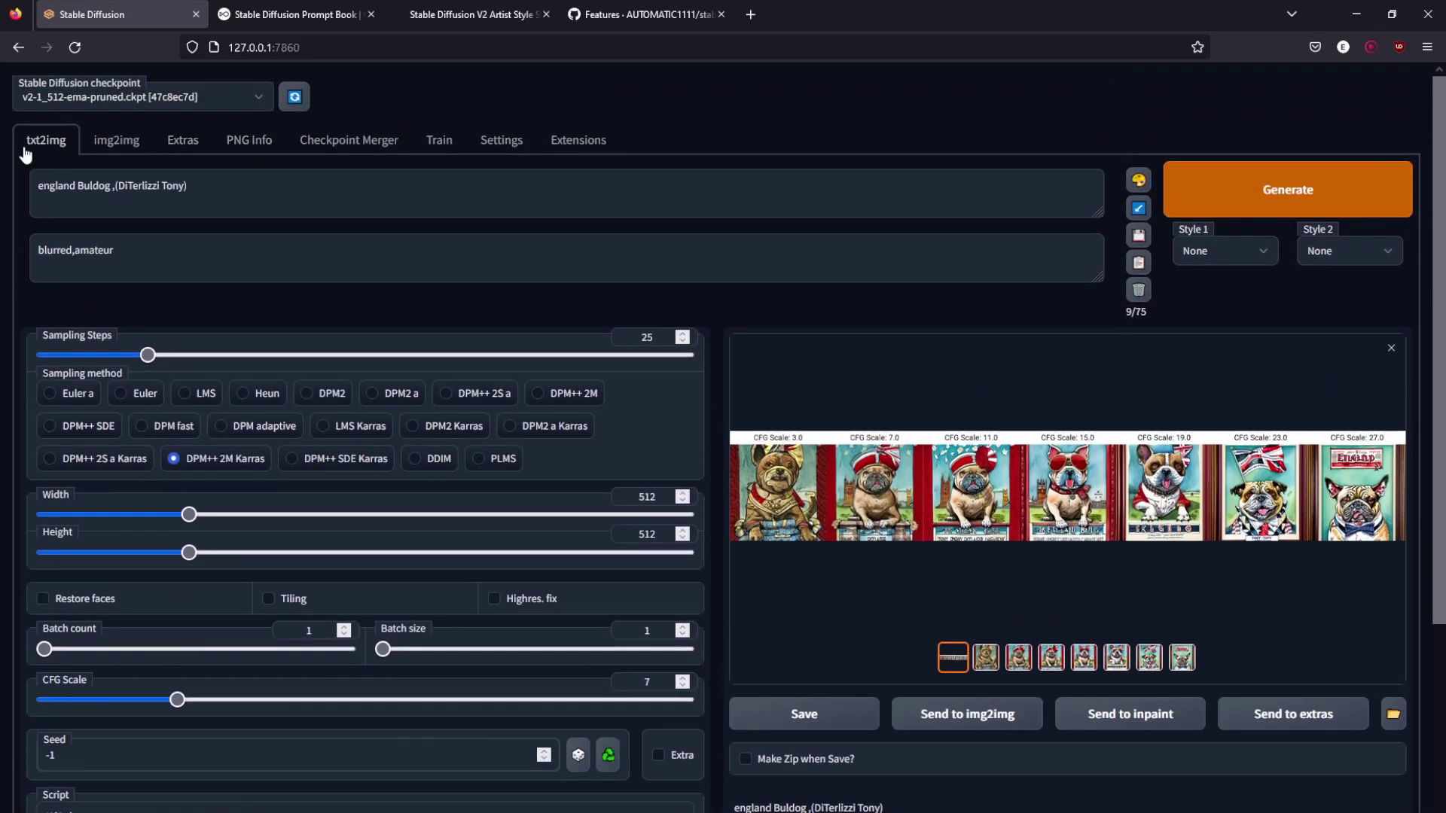